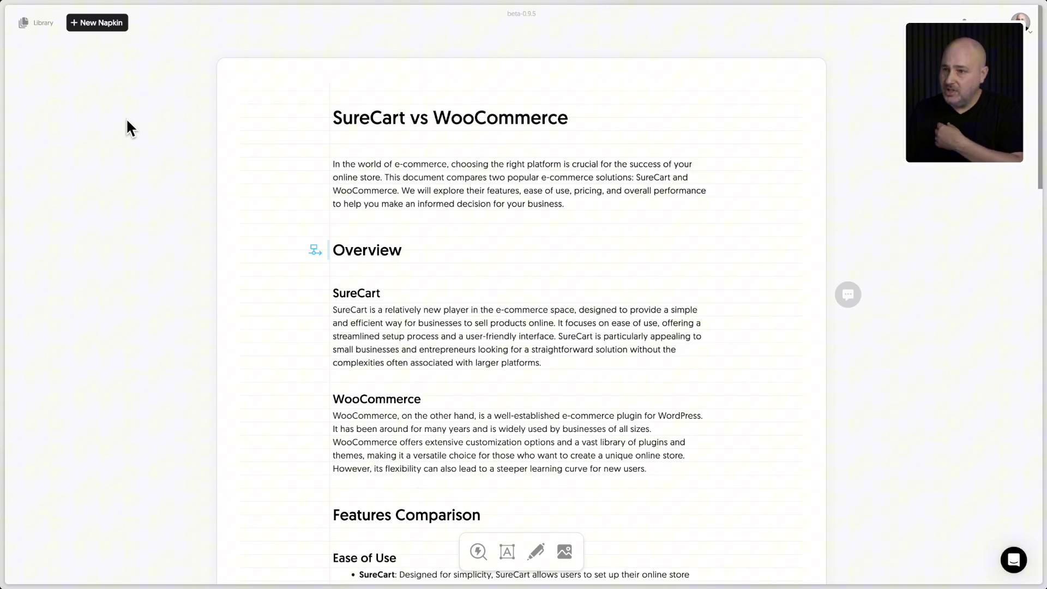
Step: Show the new-napkin options, Draft with AI and Blank Napkin
{"action": "left_click", "coordinate": [101, 24]}
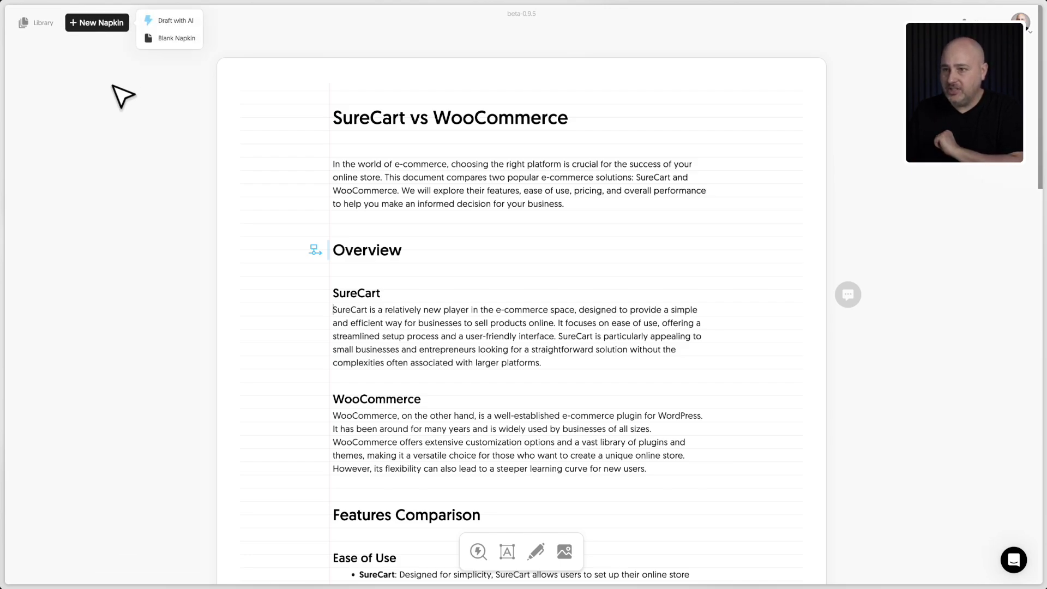
Step: Have AI draft a new napkin from the prompt 'SureCart Vs WooCommerce'
{"action": "left_click", "coordinate": [171, 23]}
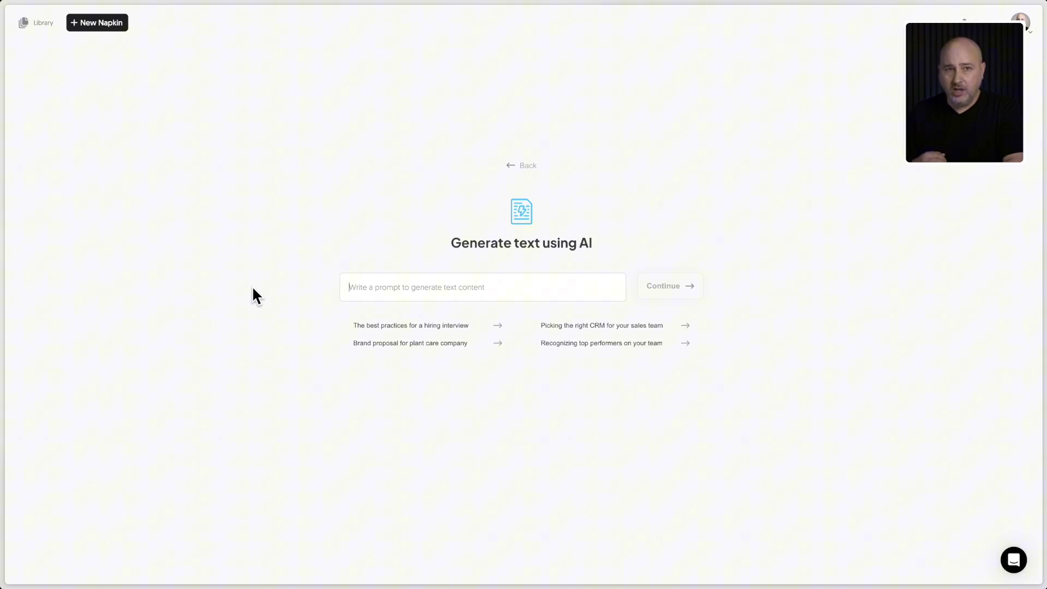
{"action": "type", "text": "SureCart Vs WooCommerce"}
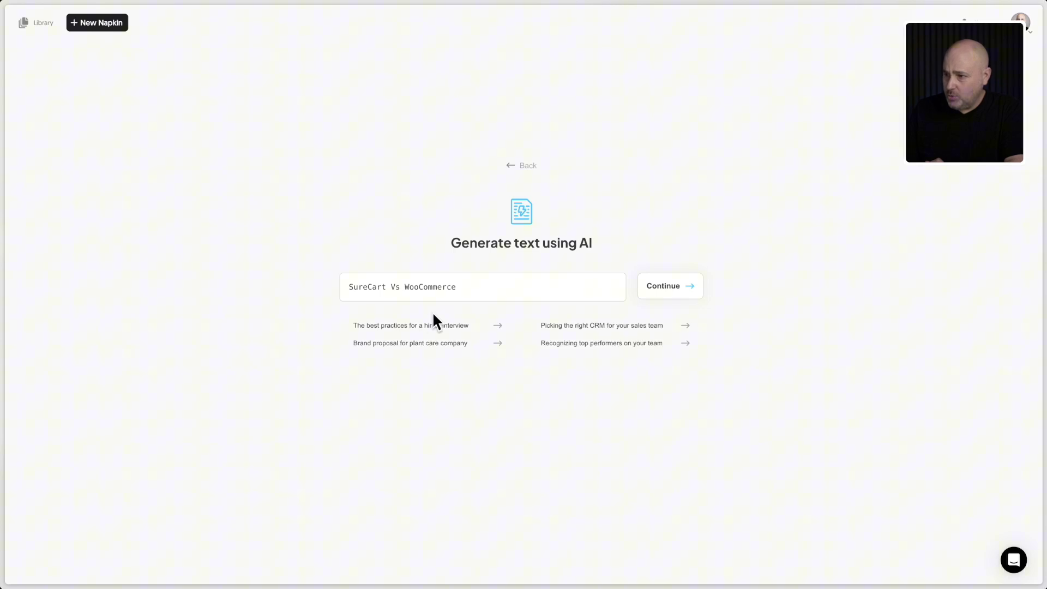
{"action": "left_click", "coordinate": [659, 289]}
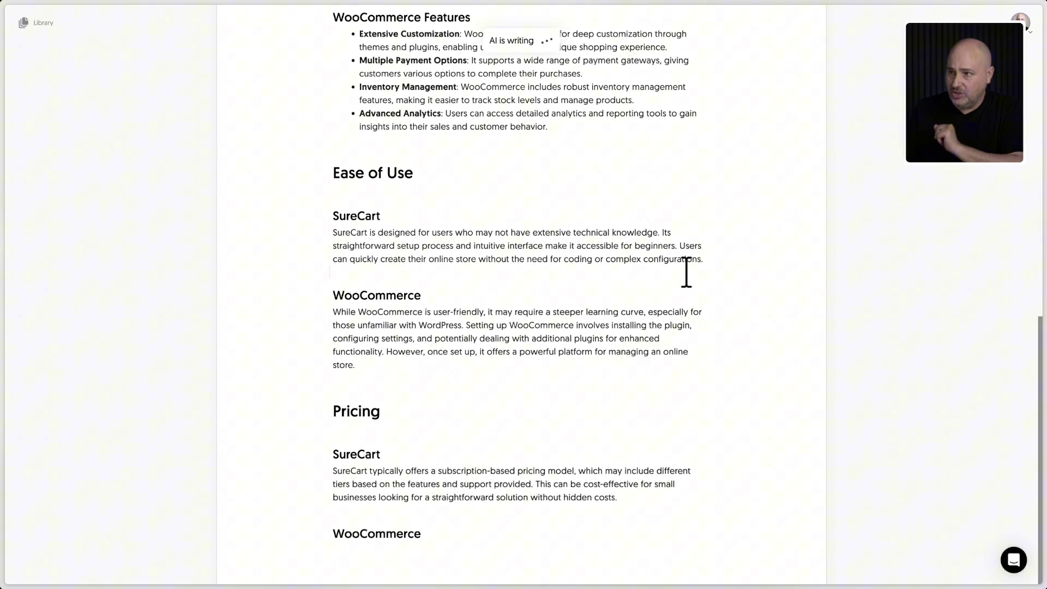
{"action": "scroll", "coordinate": [615, 245], "scroll_direction": "up", "scroll_amount": 20}
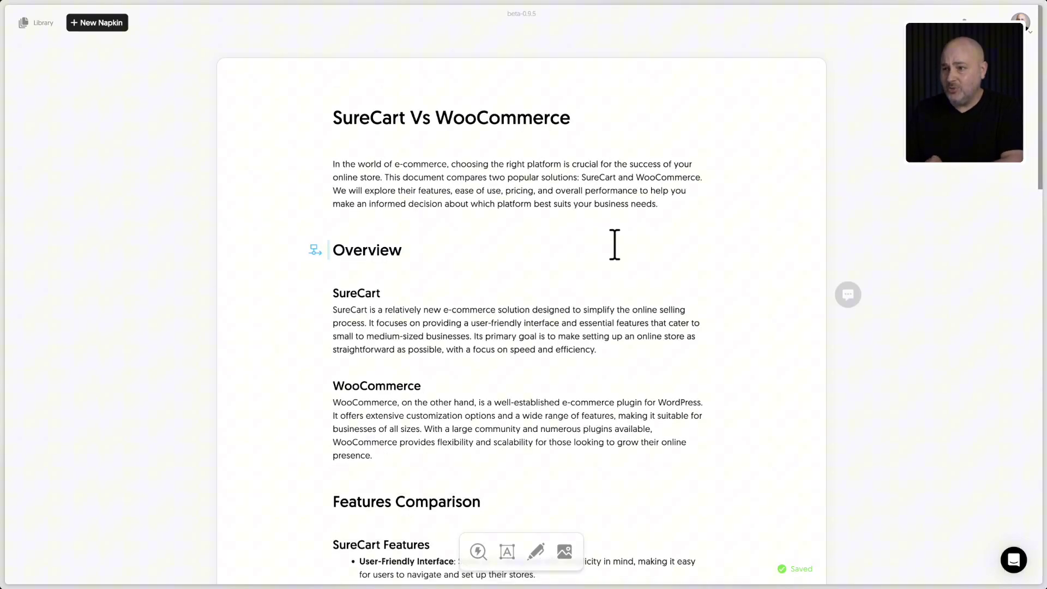
{"action": "scroll", "coordinate": [486, 245], "scroll_direction": "down", "scroll_amount": 2}
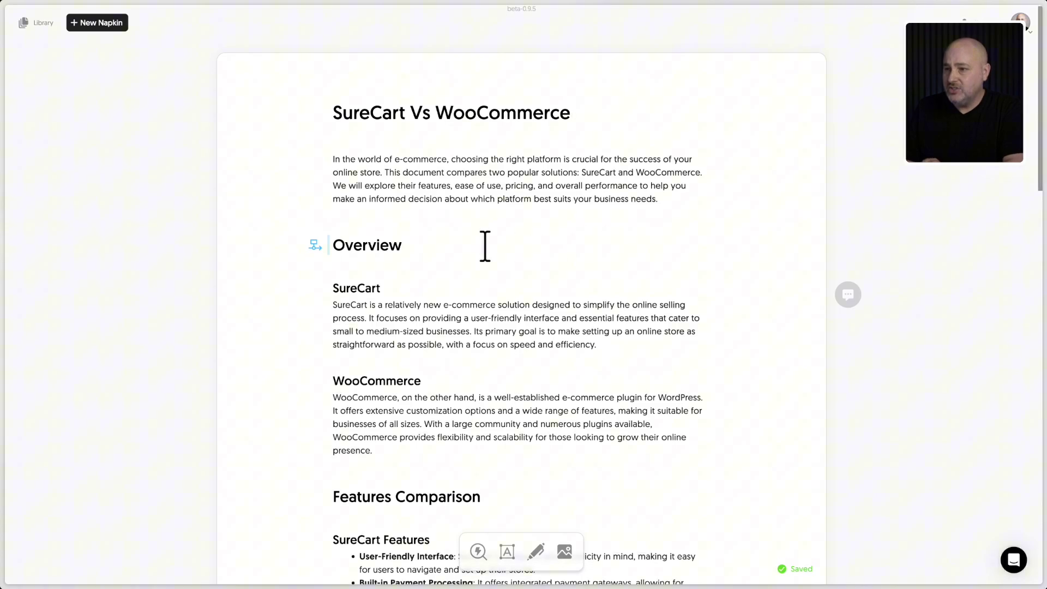
{"action": "scroll", "coordinate": [486, 246], "scroll_direction": "down", "scroll_amount": 2}
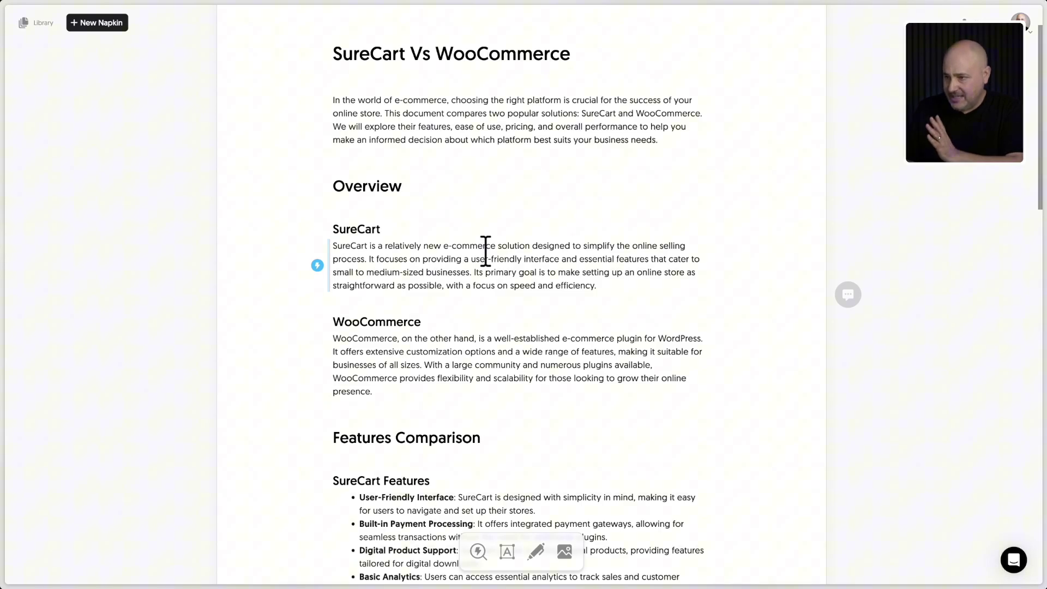
{"action": "scroll", "coordinate": [486, 246], "scroll_direction": "down", "scroll_amount": 5}
{"action": "scroll", "coordinate": [485, 251], "scroll_direction": "down", "scroll_amount": 5}
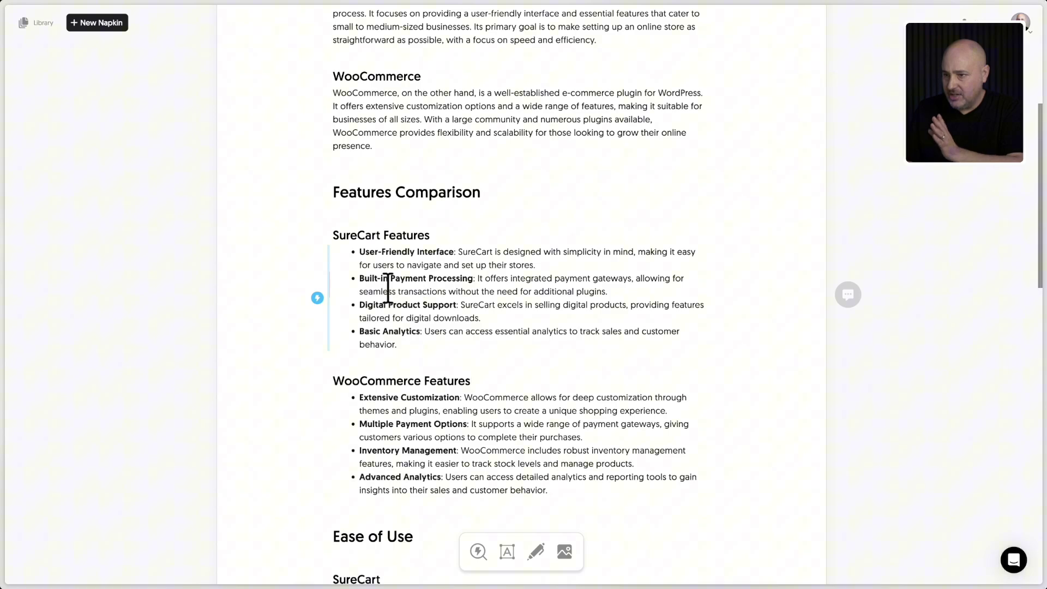
Step: Generate a visual for the SureCart Features list and preview its gear and brain layouts
{"action": "left_click", "coordinate": [317, 299]}
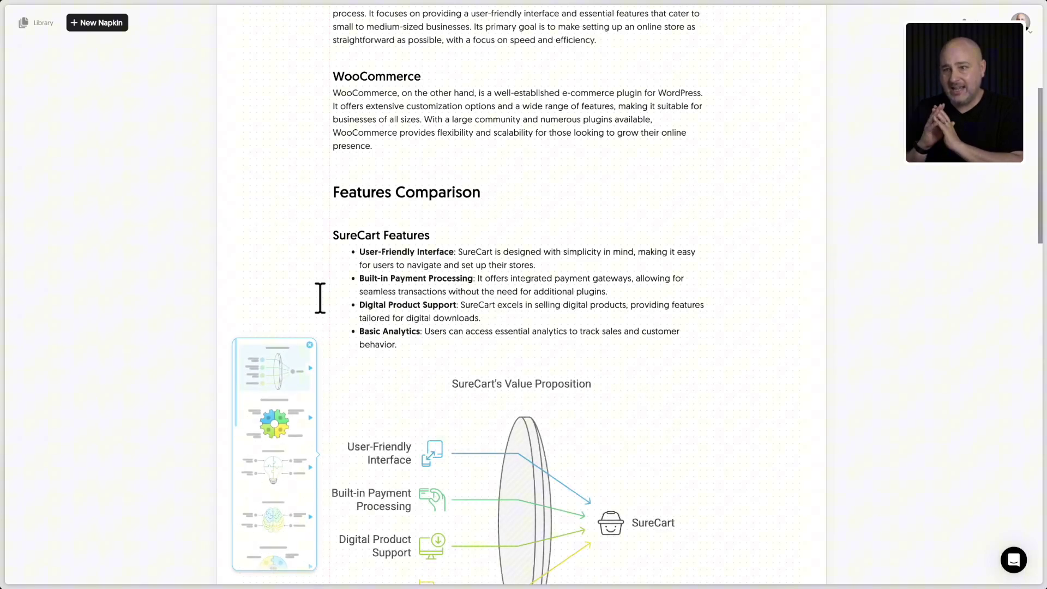
{"action": "scroll", "coordinate": [328, 248], "scroll_direction": "down", "scroll_amount": 3}
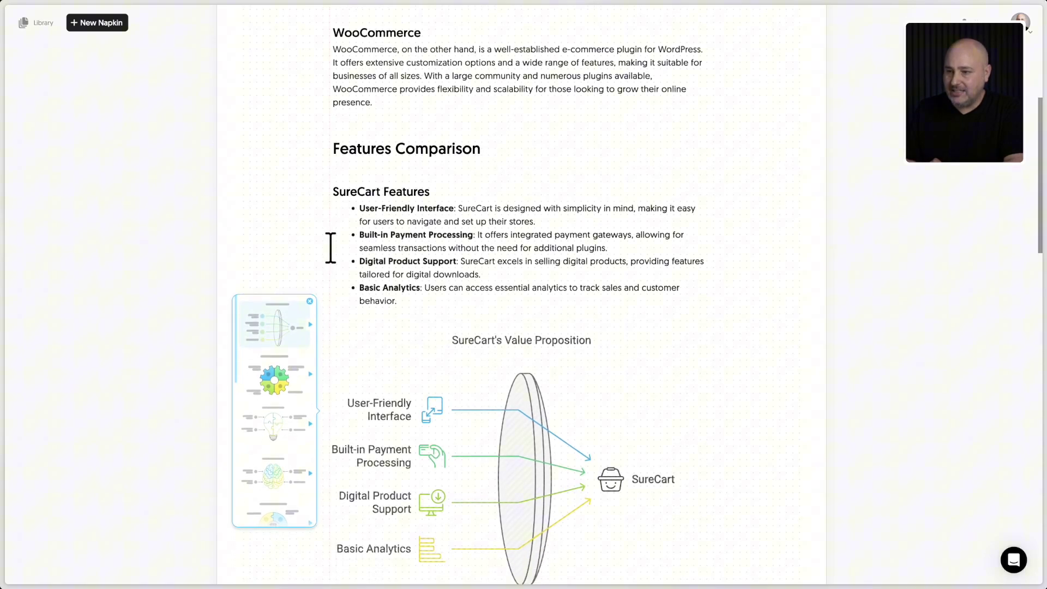
{"action": "left_click", "coordinate": [306, 247]}
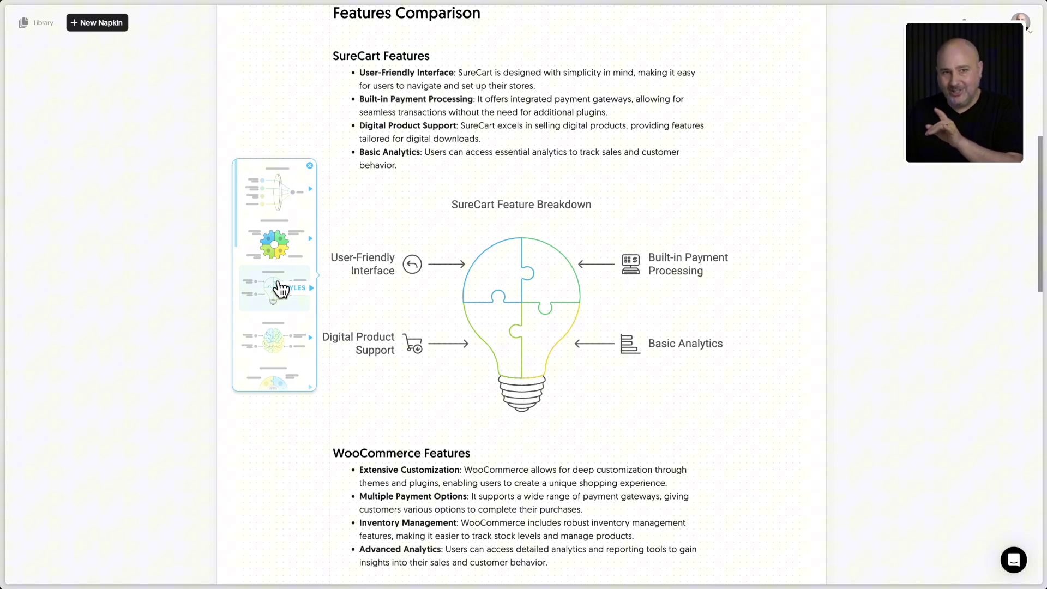
{"action": "scroll", "coordinate": [280, 289], "scroll_direction": "down", "scroll_amount": 1}
{"action": "left_click", "coordinate": [277, 289]}
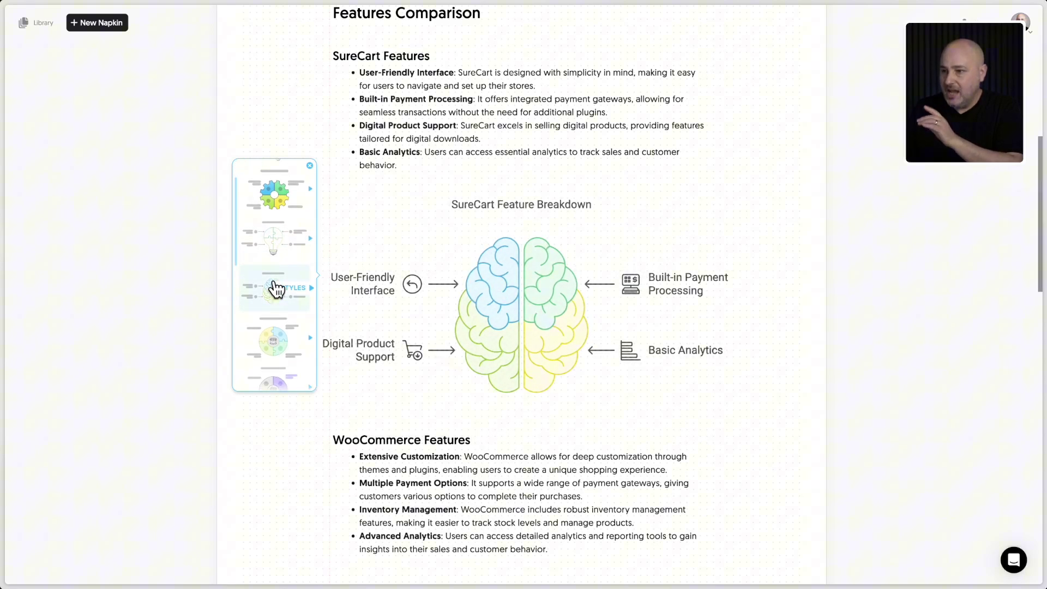
{"action": "scroll", "coordinate": [277, 289], "scroll_direction": "down", "scroll_amount": 2}
Step: Cycle the SureCart visual through puzzle circle, coloured pie, temple and tree layouts
{"action": "left_click", "coordinate": [277, 289]}
{"action": "scroll", "coordinate": [277, 289], "scroll_direction": "down", "scroll_amount": 1}
{"action": "left_click", "coordinate": [277, 291]}
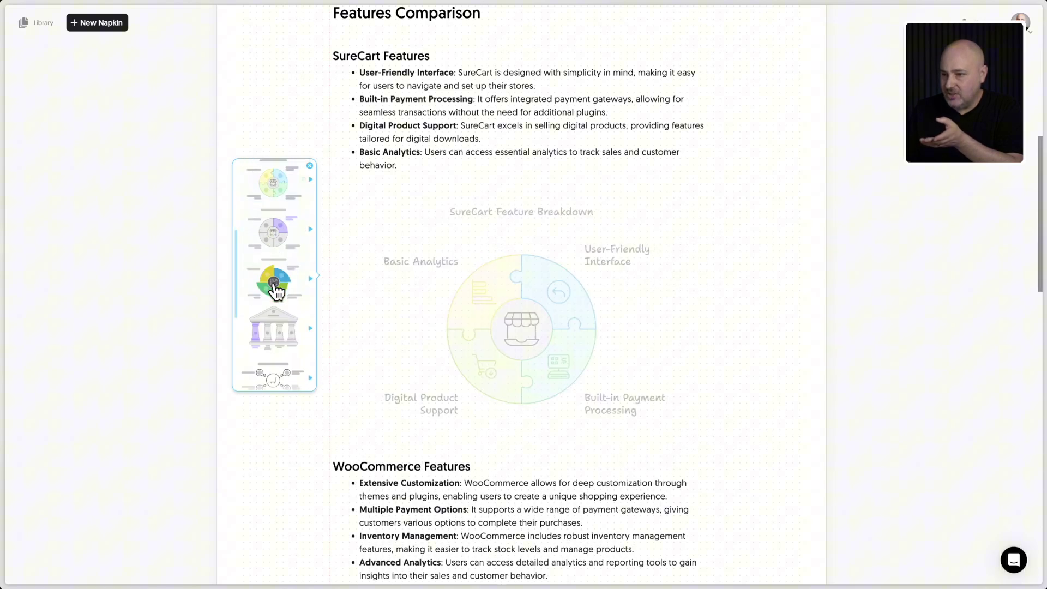
{"action": "scroll", "coordinate": [271, 288], "scroll_direction": "down", "scroll_amount": 1}
{"action": "left_click", "coordinate": [270, 291]}
{"action": "scroll", "coordinate": [268, 293], "scroll_direction": "down", "scroll_amount": 1}
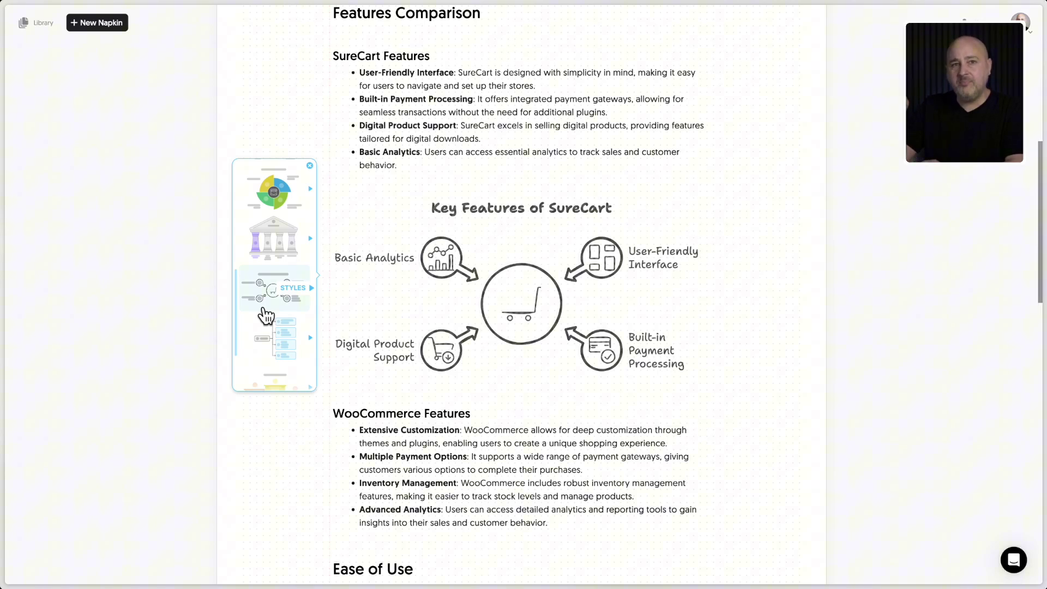
{"action": "left_click", "coordinate": [266, 338]}
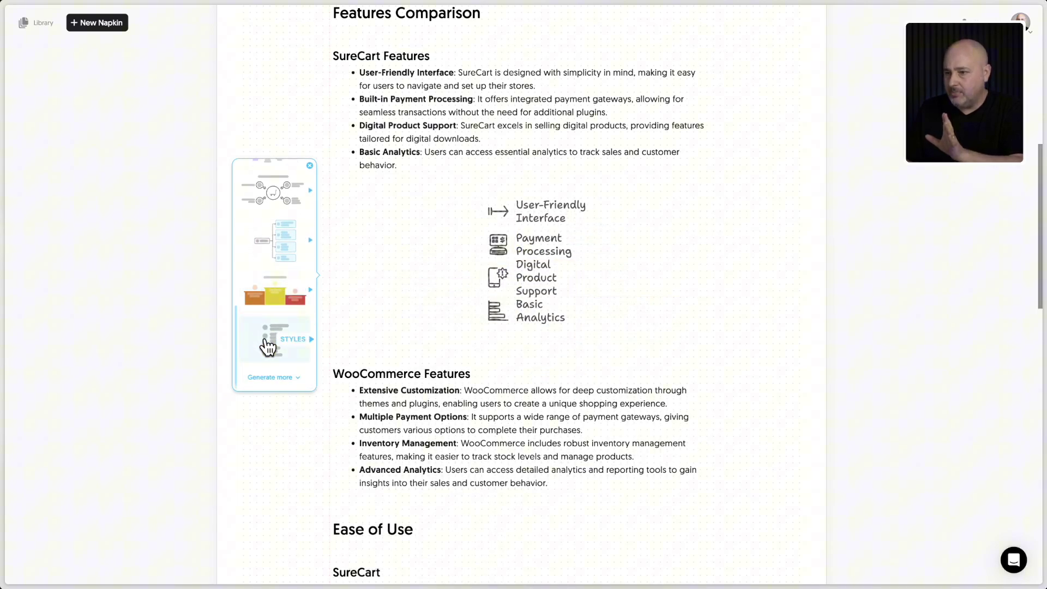
{"action": "scroll", "coordinate": [270, 284], "scroll_direction": "up", "scroll_amount": 1}
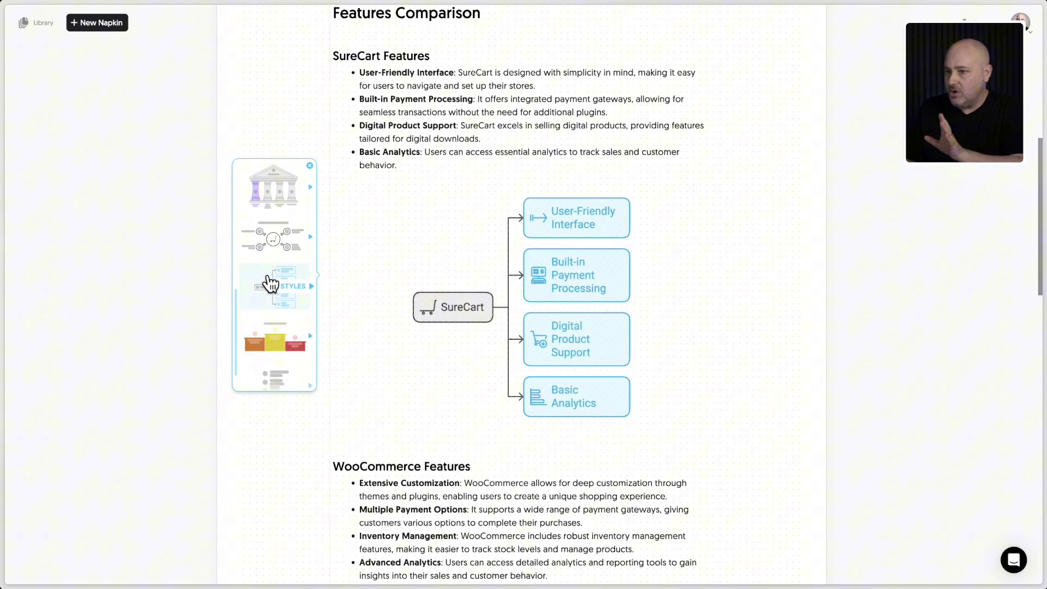
{"action": "scroll", "coordinate": [270, 284], "scroll_direction": "down", "scroll_amount": 3}
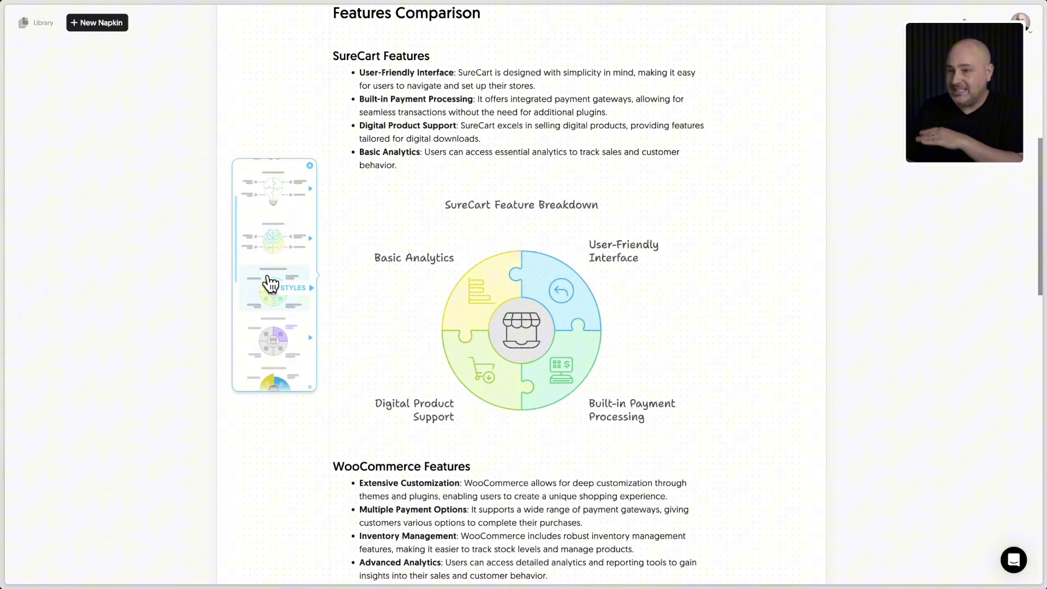
{"action": "scroll", "coordinate": [270, 284], "scroll_direction": "up", "scroll_amount": 1}
{"action": "scroll", "coordinate": [270, 283], "scroll_direction": "down", "scroll_amount": 2}
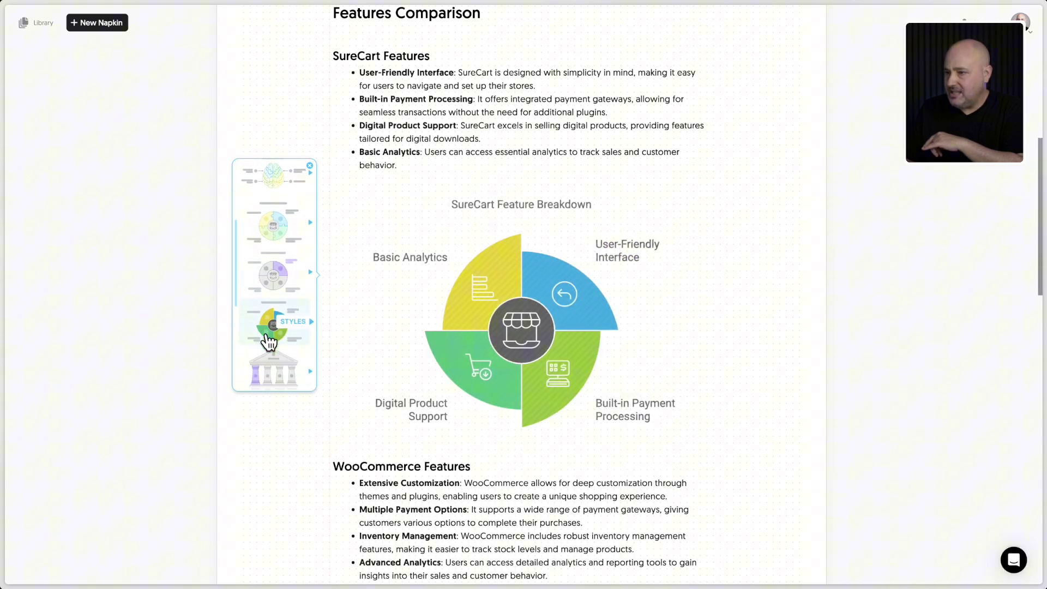
{"action": "scroll", "coordinate": [269, 345], "scroll_direction": "down", "scroll_amount": 2}
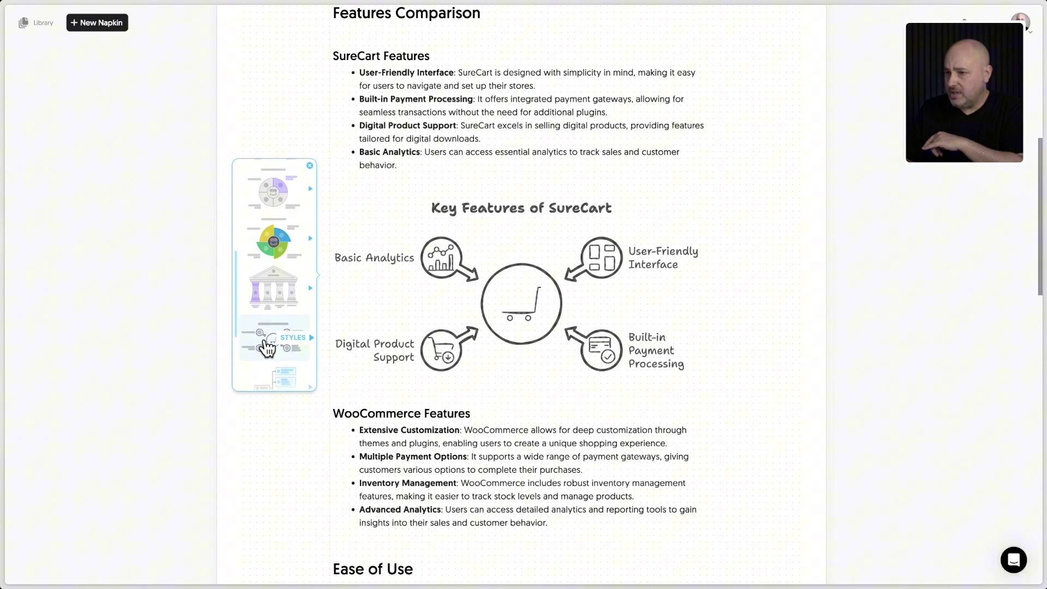
Step: Apply the second hand-drawn variant, with coloured icon circles, to the Key Features of SureCart diagram
{"action": "left_click", "coordinate": [268, 346]}
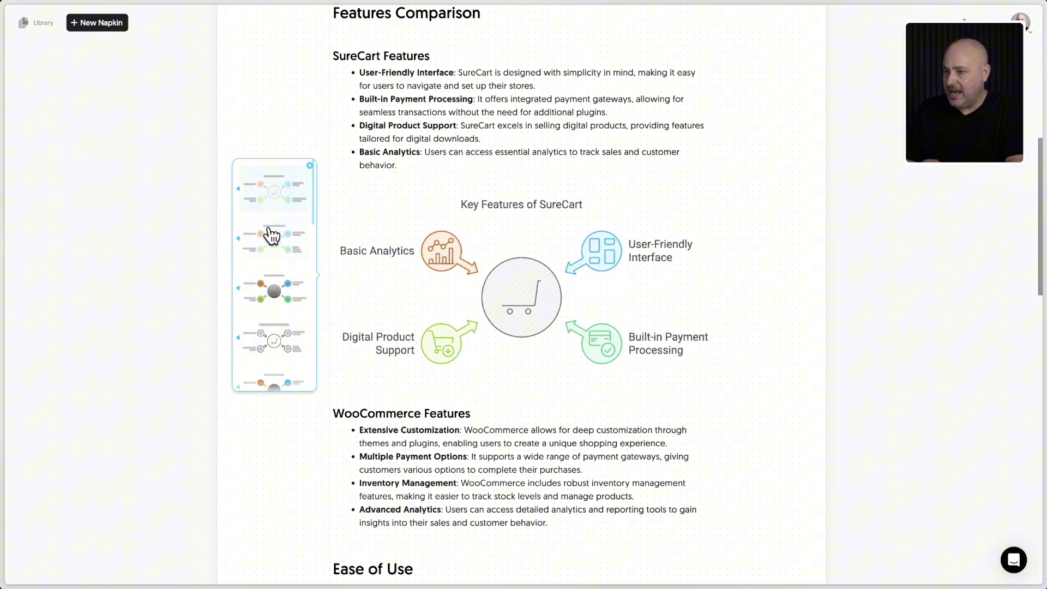
{"action": "scroll", "coordinate": [271, 288], "scroll_direction": "down", "scroll_amount": 1}
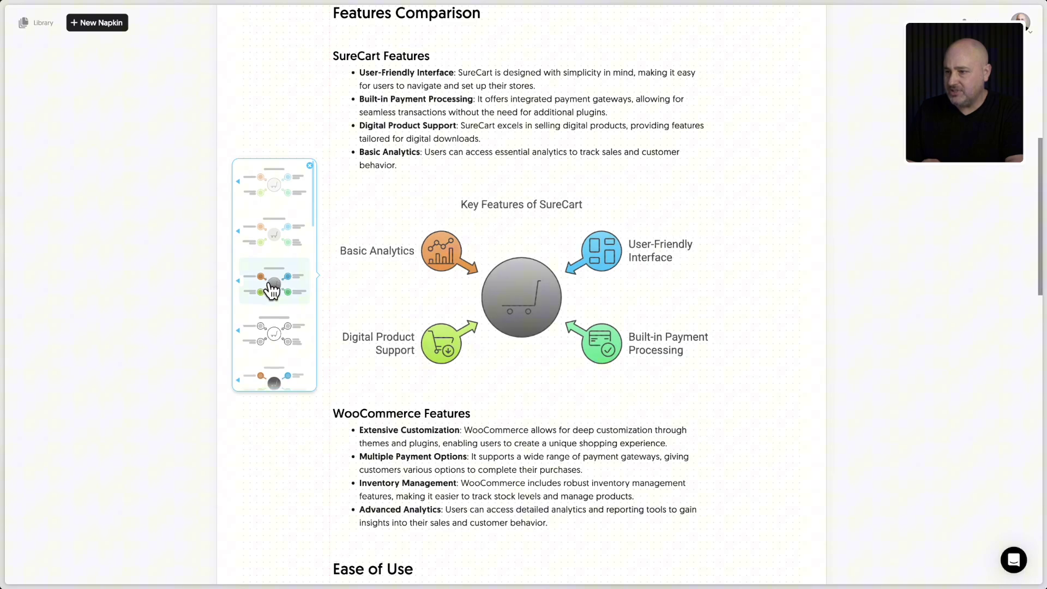
{"action": "scroll", "coordinate": [271, 288], "scroll_direction": "down", "scroll_amount": 3}
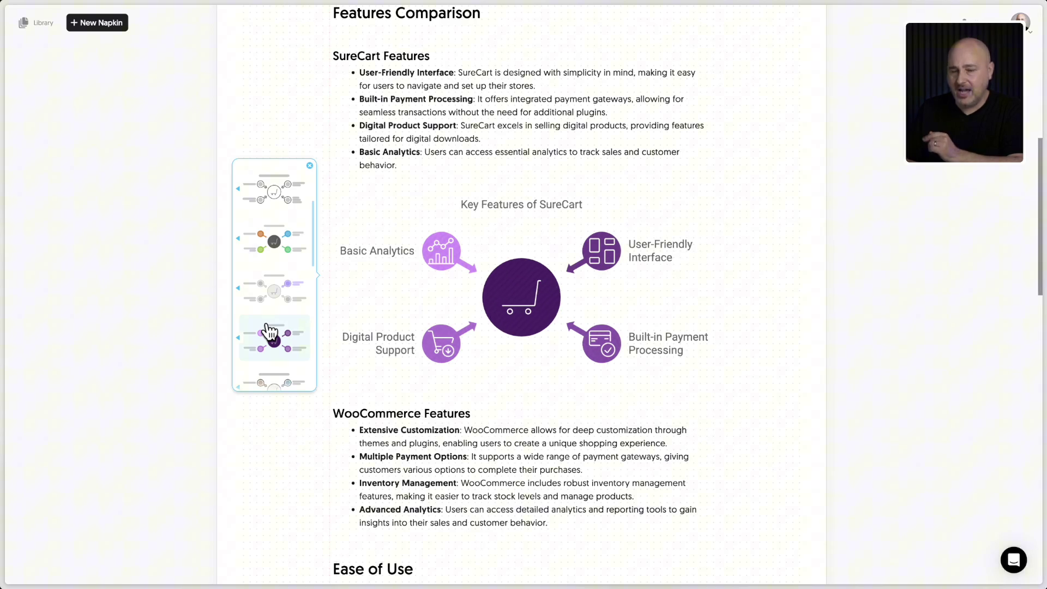
{"action": "scroll", "coordinate": [270, 331], "scroll_direction": "down", "scroll_amount": 2}
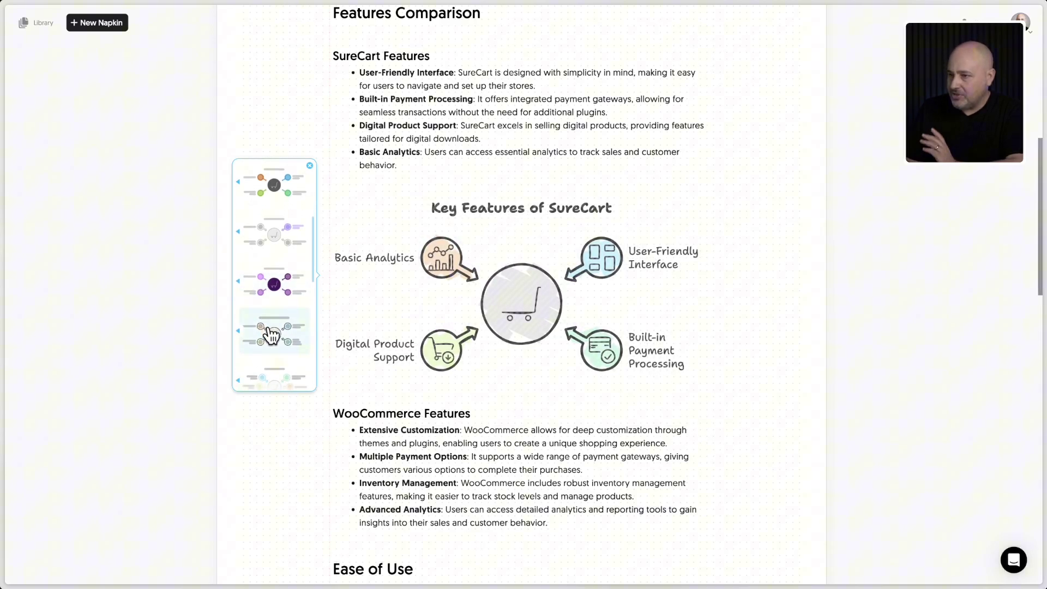
{"action": "scroll", "coordinate": [271, 334], "scroll_direction": "up", "scroll_amount": 1}
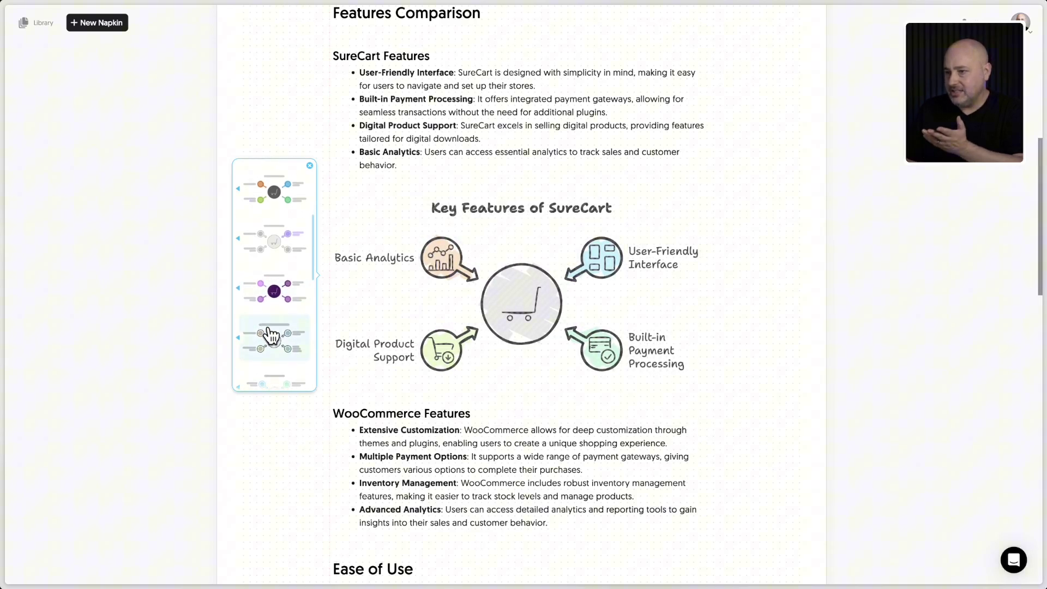
{"action": "scroll", "coordinate": [271, 335], "scroll_direction": "down", "scroll_amount": 1}
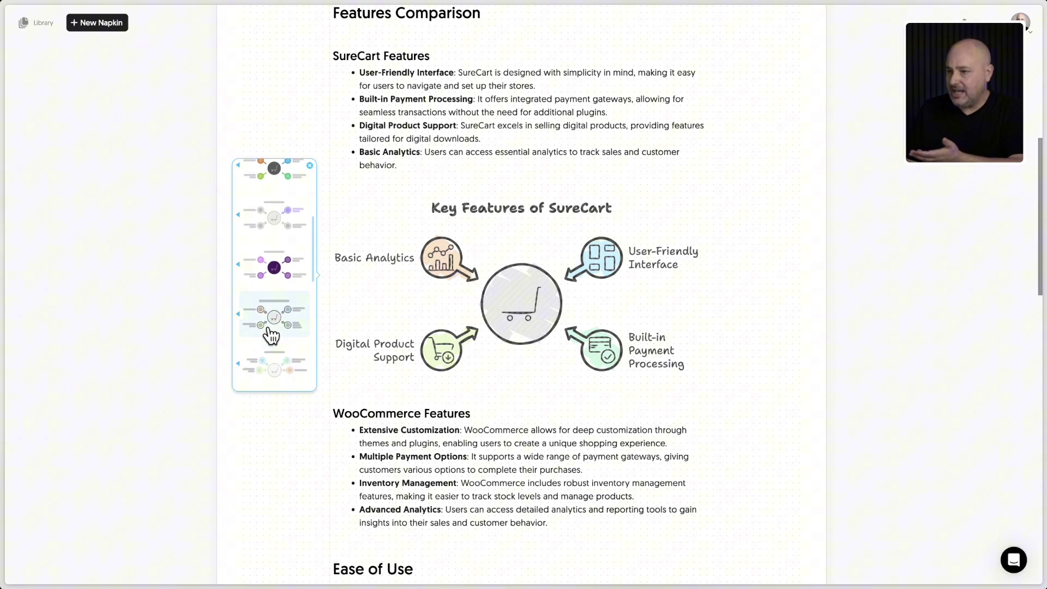
{"action": "scroll", "coordinate": [271, 297], "scroll_direction": "down", "scroll_amount": 3}
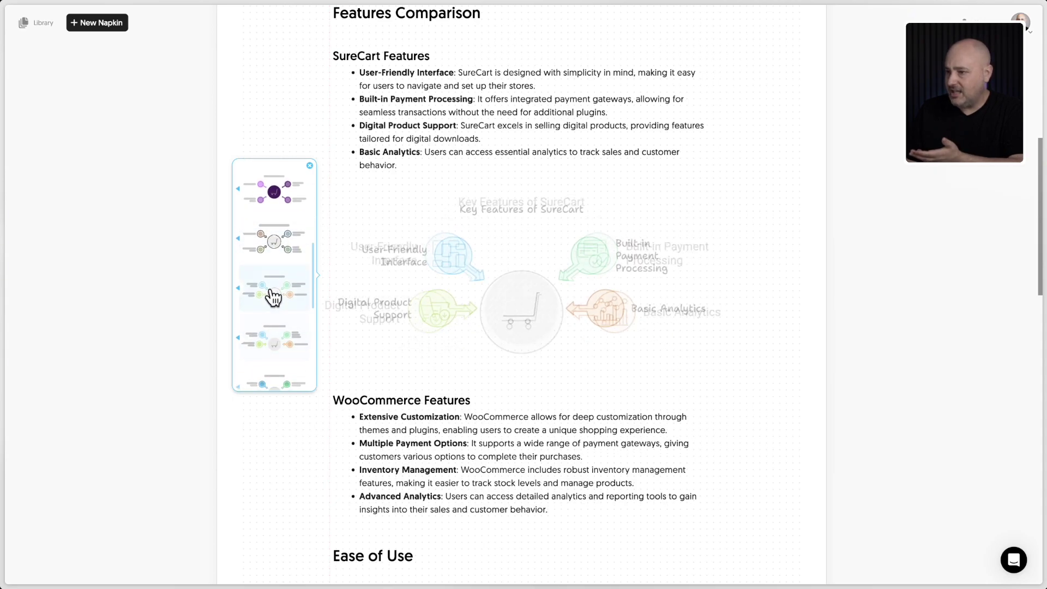
{"action": "left_click", "coordinate": [271, 252]}
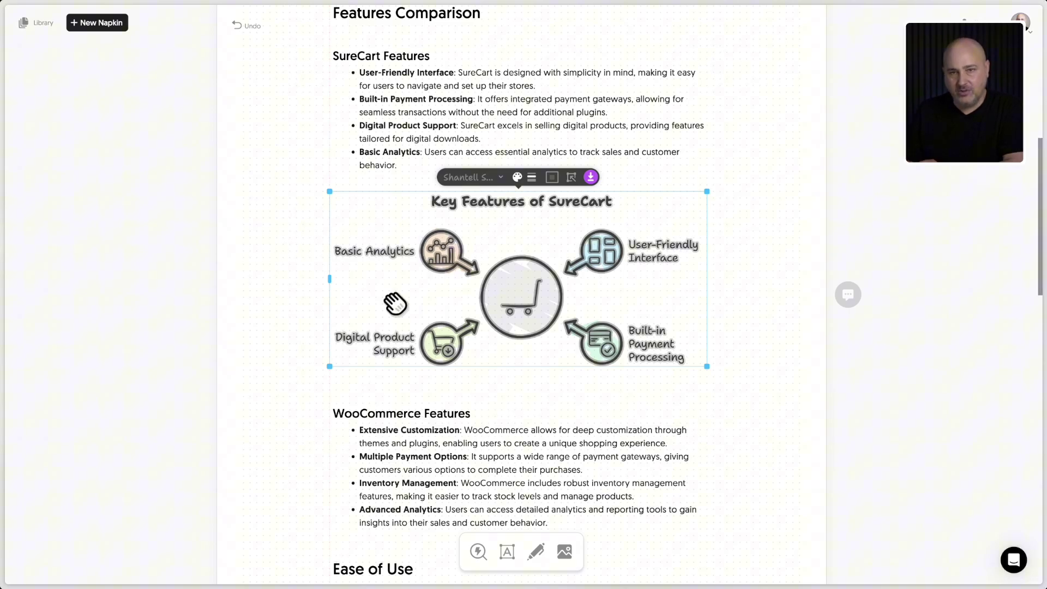
{"action": "left_click", "coordinate": [518, 175]}
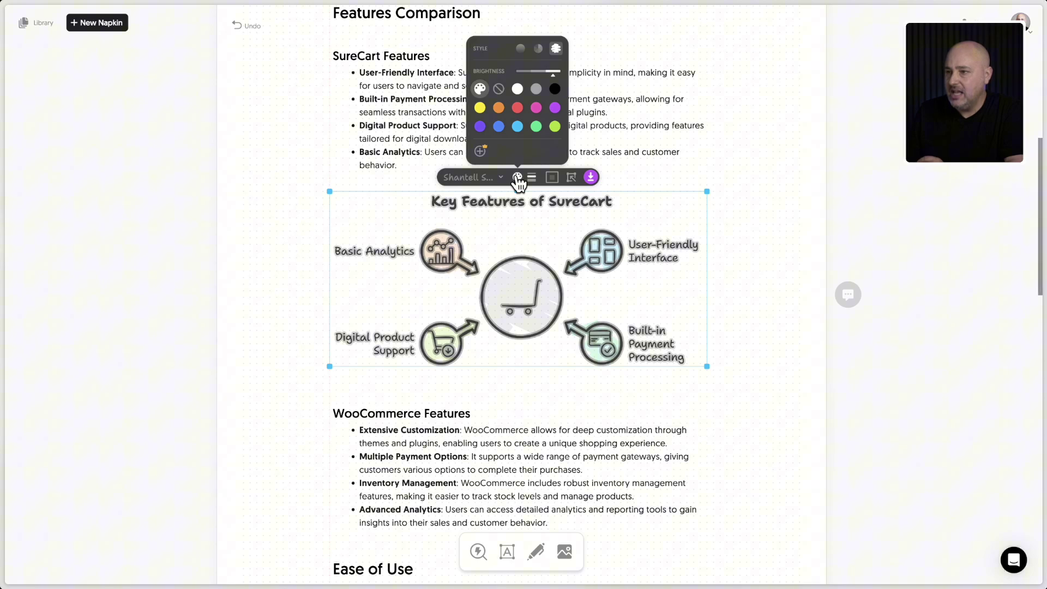
{"action": "left_click", "coordinate": [500, 178]}
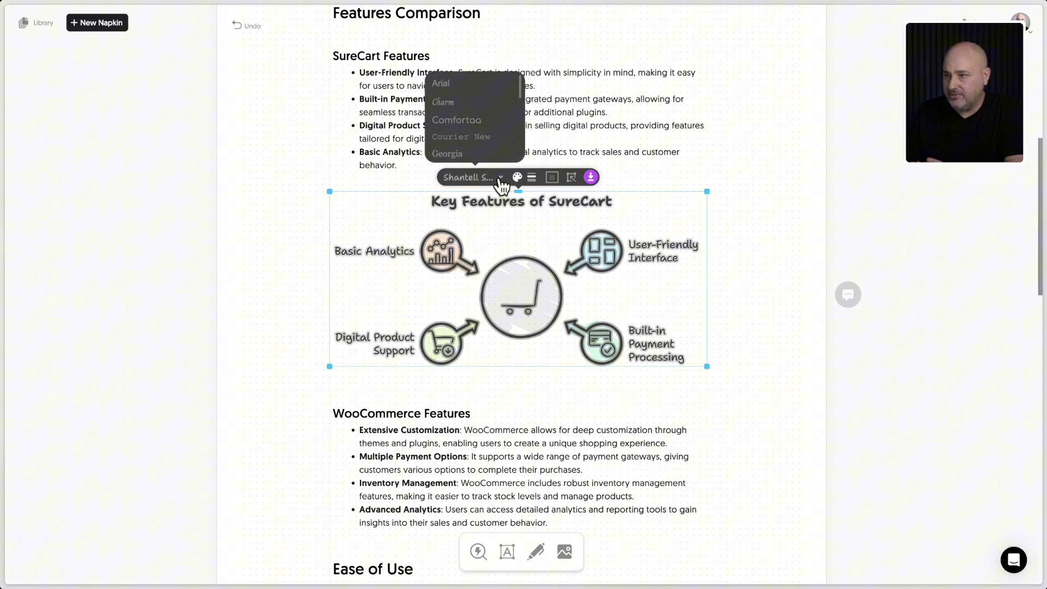
{"action": "mouse_move", "coordinate": [562, 185]}
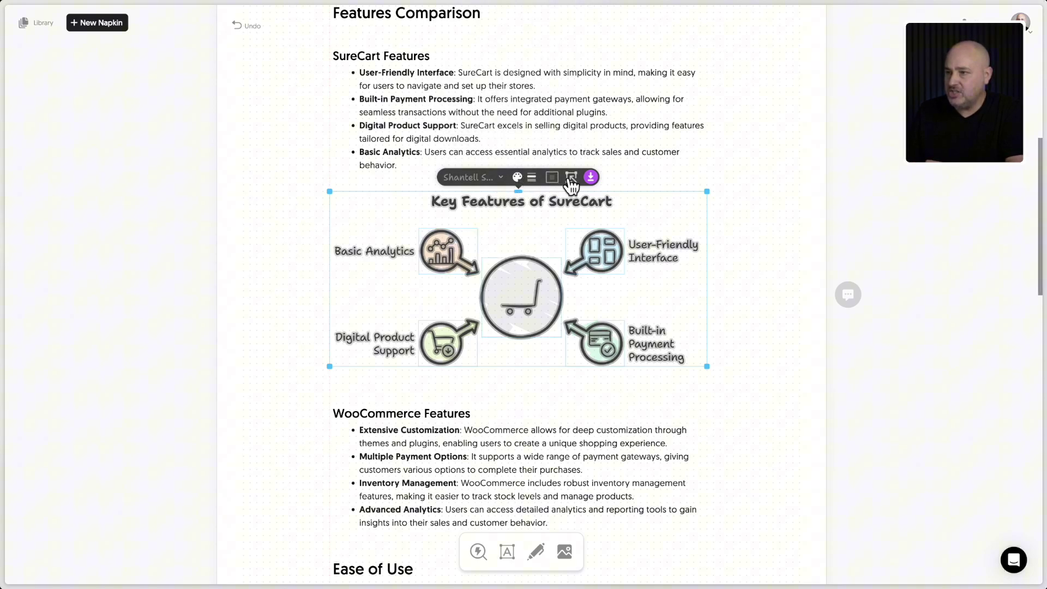
{"action": "left_click", "coordinate": [651, 251]}
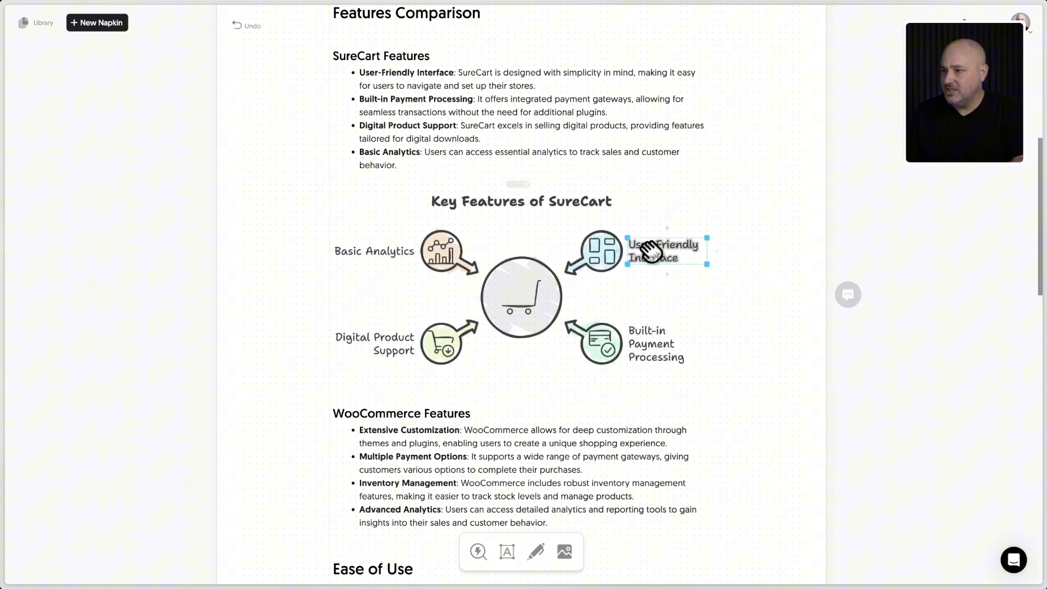
{"action": "left_click", "coordinate": [760, 283]}
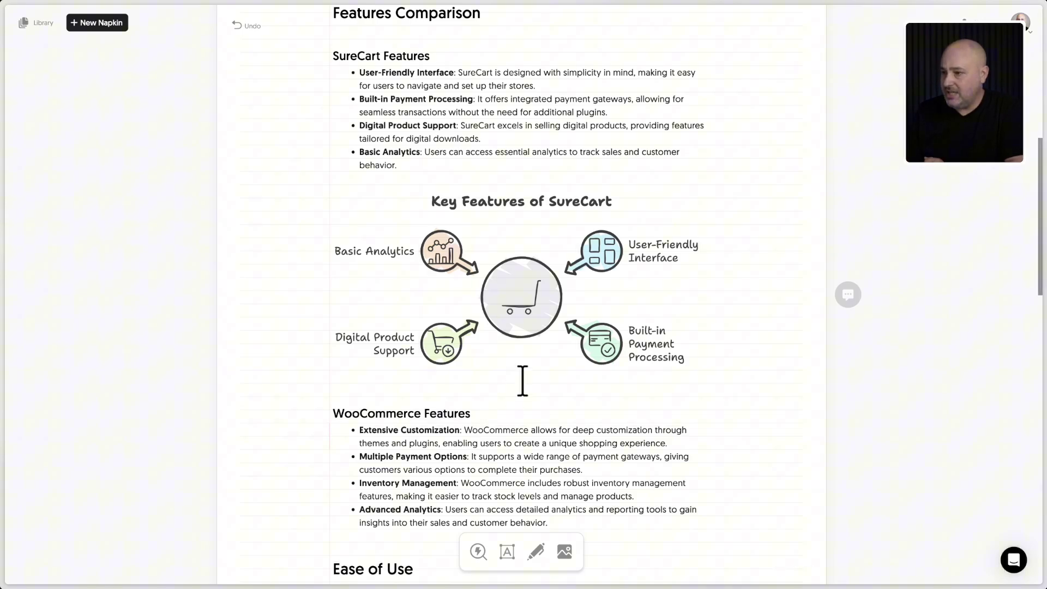
{"action": "left_click", "coordinate": [543, 358]}
{"action": "left_click", "coordinate": [774, 394]}
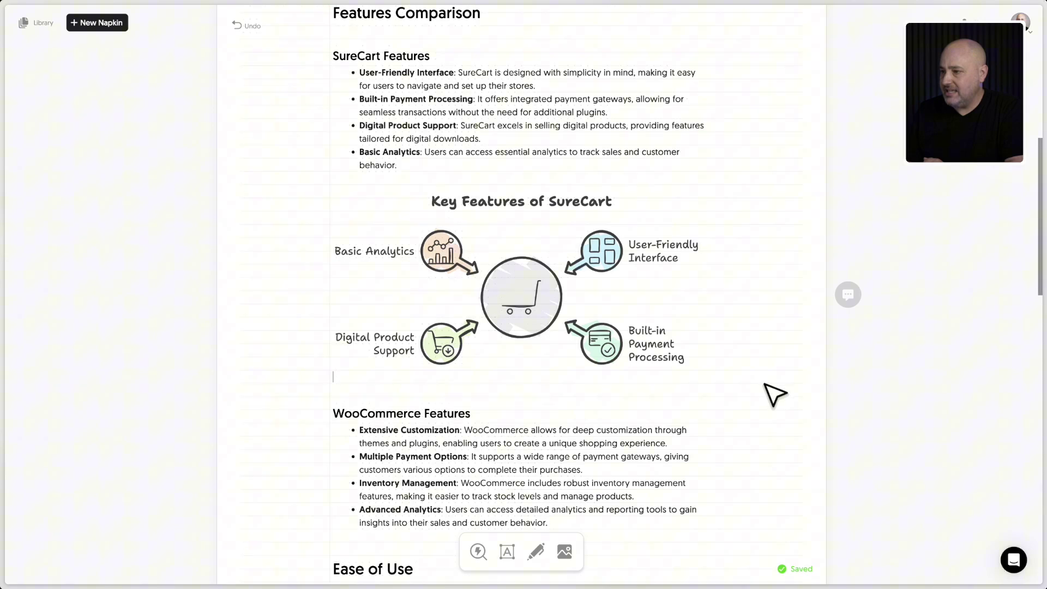
{"action": "left_click_drag", "start_coordinate": [765, 387], "coordinate": [311, 185]}
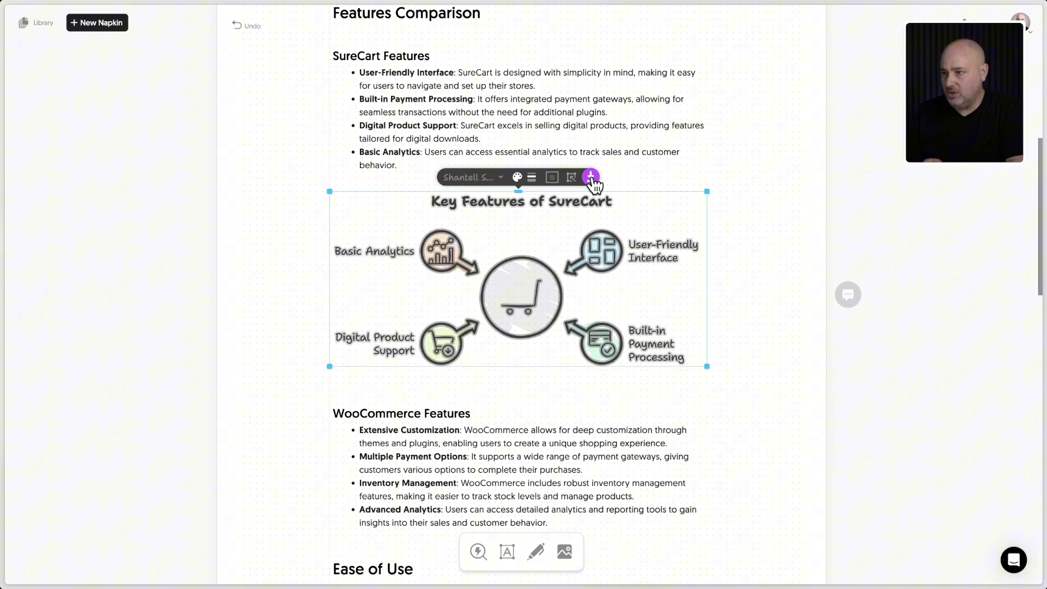
{"action": "left_click", "coordinate": [592, 178]}
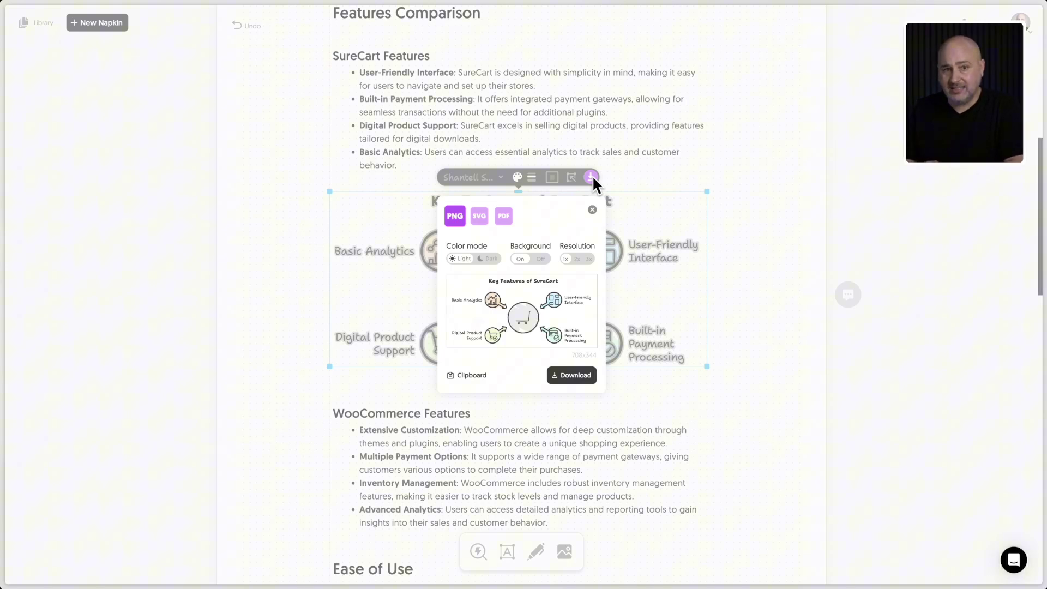
{"action": "left_click", "coordinate": [479, 220]}
{"action": "left_click", "coordinate": [454, 218]}
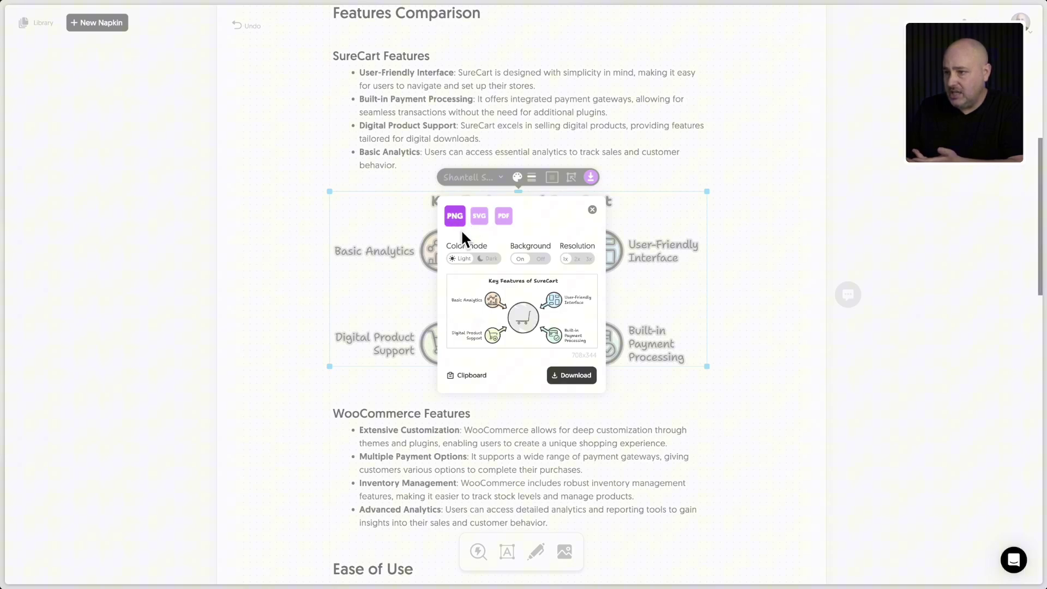
{"action": "left_click", "coordinate": [540, 259]}
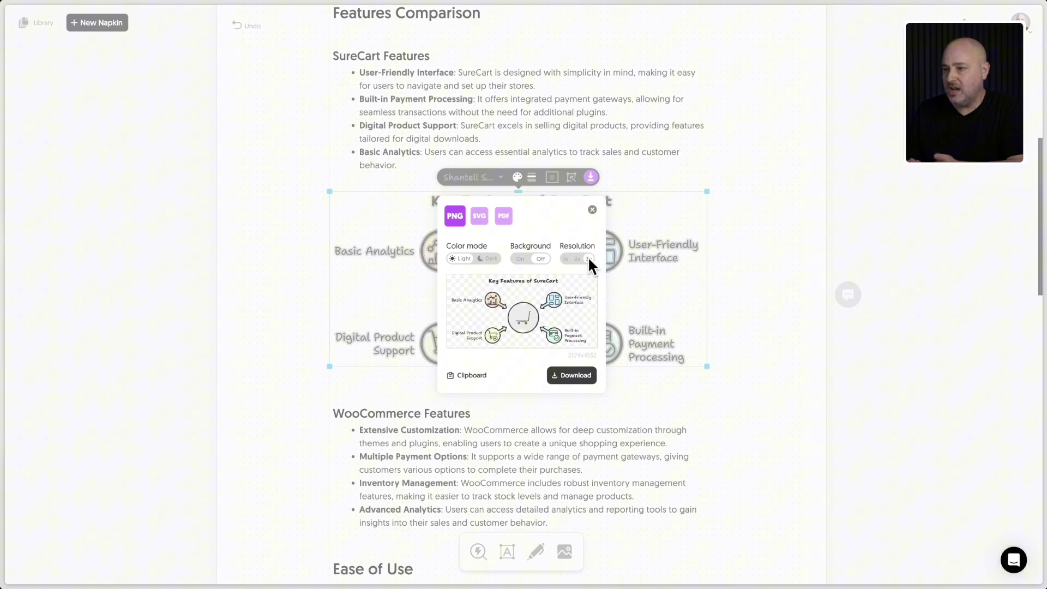
{"action": "left_click", "coordinate": [244, 242]}
{"action": "left_click", "coordinate": [249, 254]}
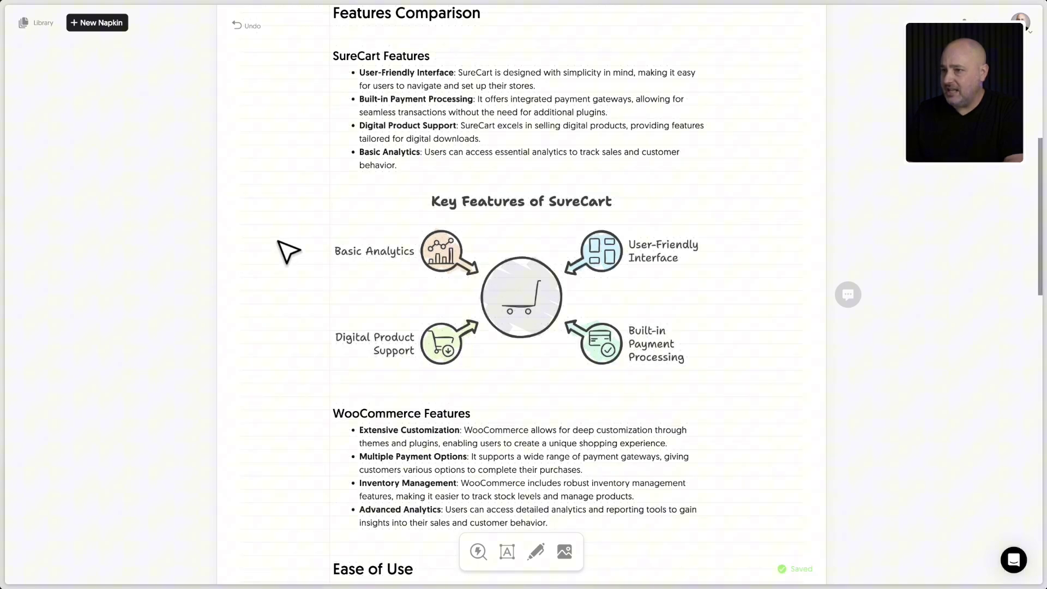
Step: Select the Ease of Use SureCart and WooCommerce paragraphs and generate a visual from them
{"action": "scroll", "coordinate": [279, 243], "scroll_direction": "down", "scroll_amount": 7}
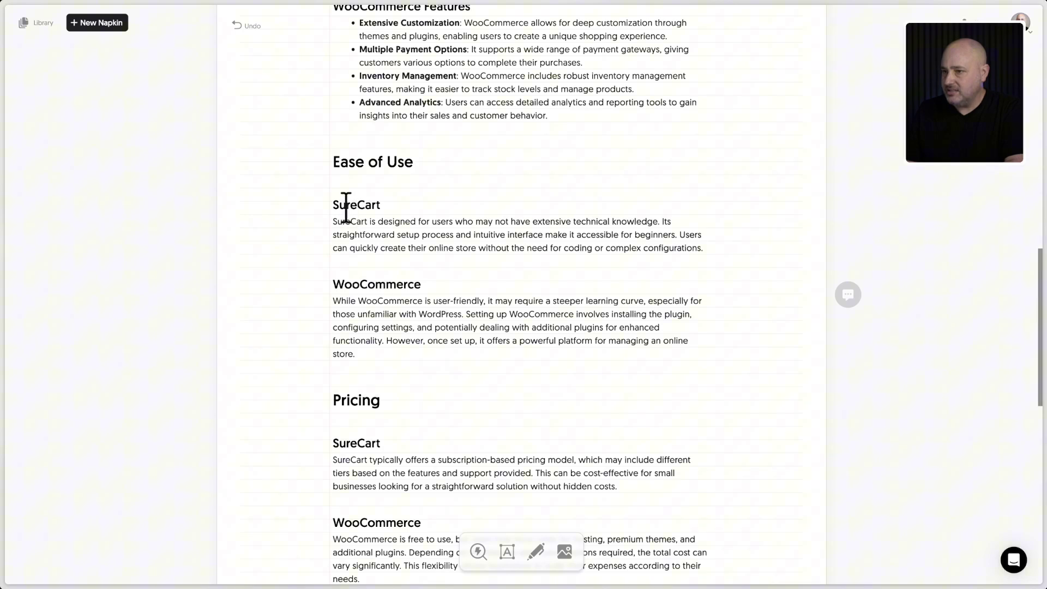
{"action": "left_click_drag", "start_coordinate": [331, 205], "coordinate": [391, 353]}
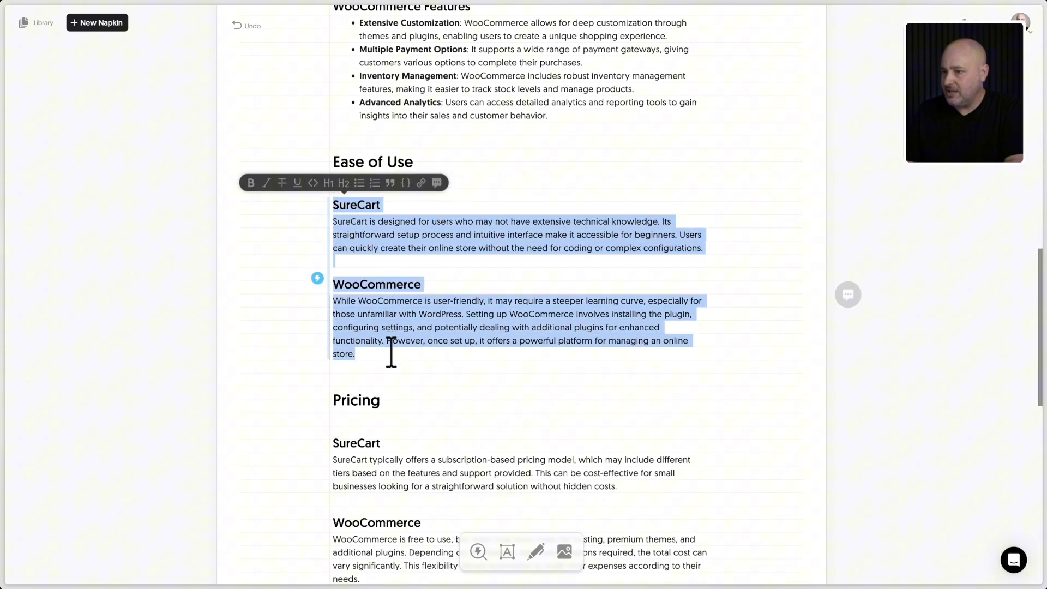
{"action": "left_click", "coordinate": [317, 279]}
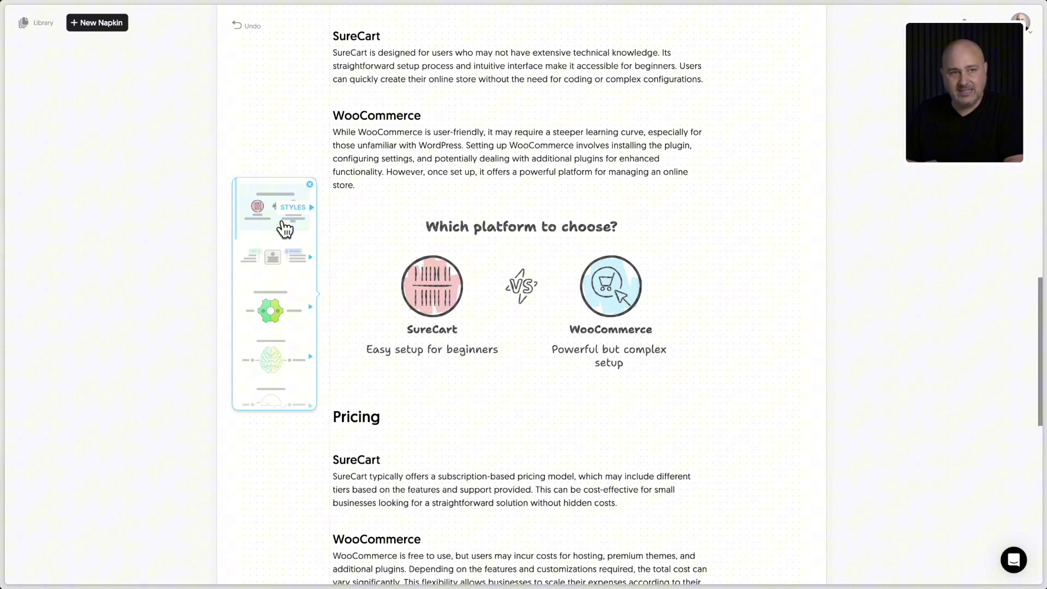
Step: Preview the mind map, gear, brain and lightbulb comparison layouts for the Ease of Use visual
{"action": "left_click", "coordinate": [281, 264]}
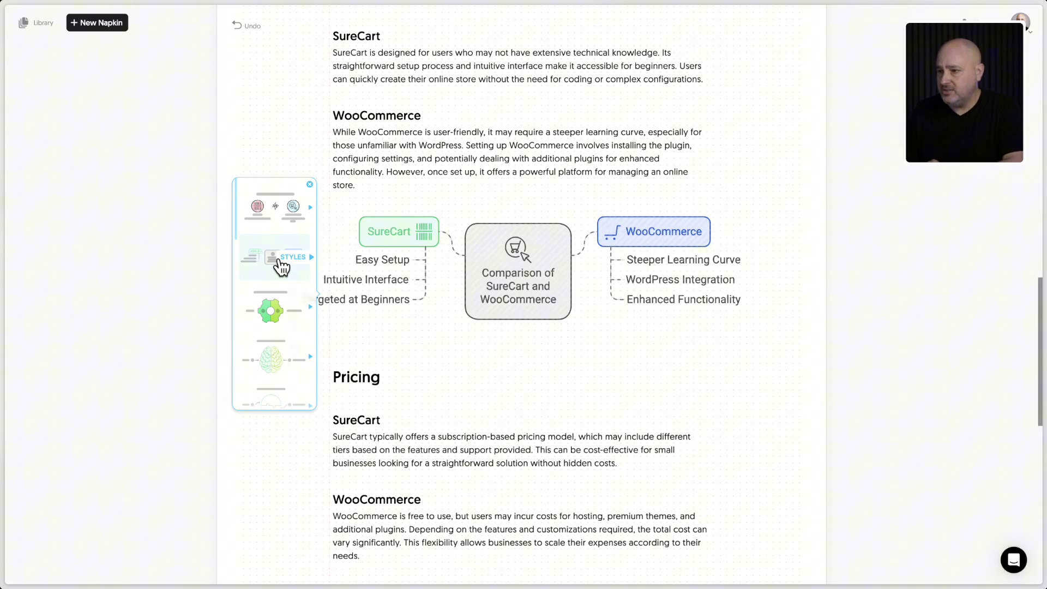
{"action": "left_click", "coordinate": [274, 308]}
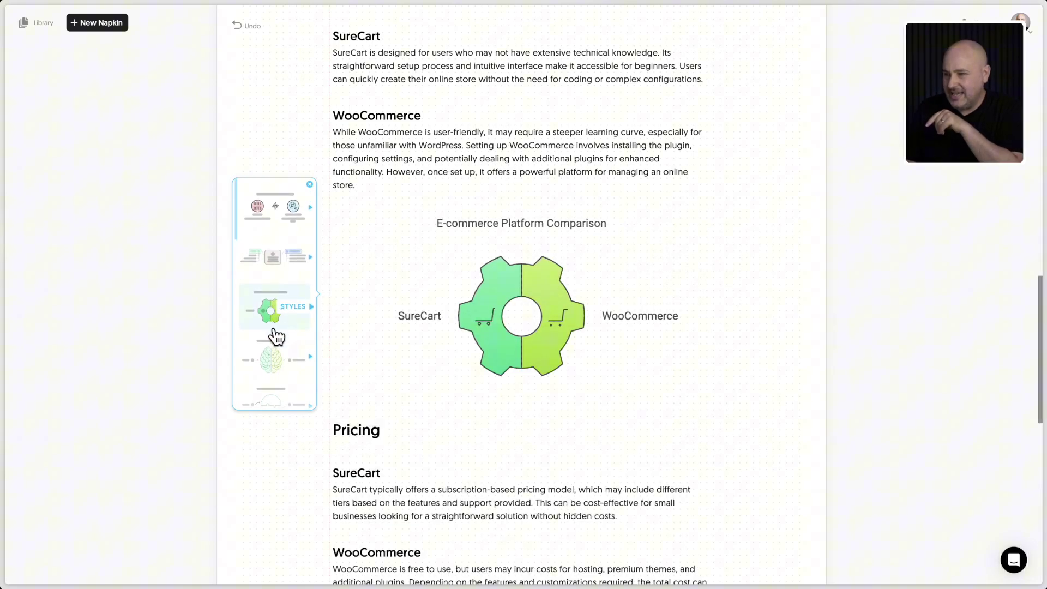
{"action": "left_click", "coordinate": [273, 361]}
{"action": "scroll", "coordinate": [275, 363], "scroll_direction": "down", "scroll_amount": 2}
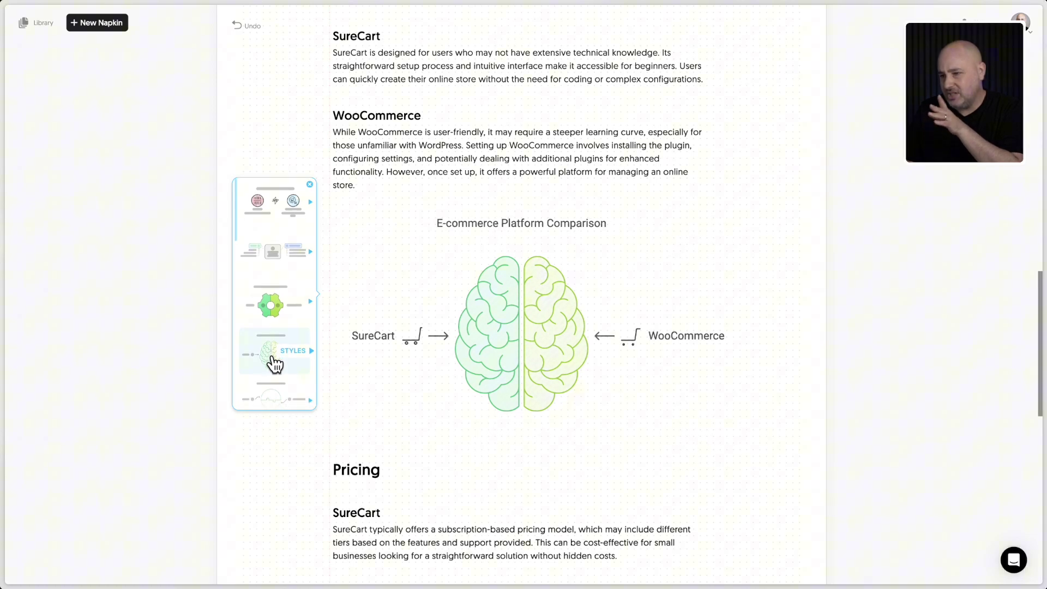
{"action": "left_click", "coordinate": [273, 363]}
Step: Switch the Ease of Use visual to the Pros/Cons layout and show its variations
{"action": "scroll", "coordinate": [269, 355], "scroll_direction": "down", "scroll_amount": 3}
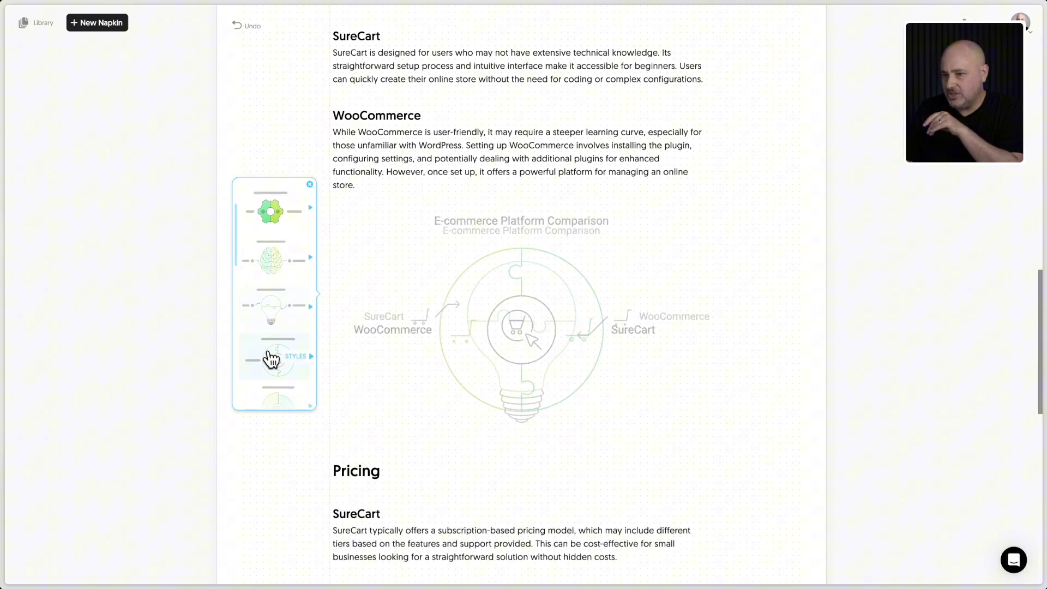
{"action": "scroll", "coordinate": [267, 326], "scroll_direction": "down", "scroll_amount": 3}
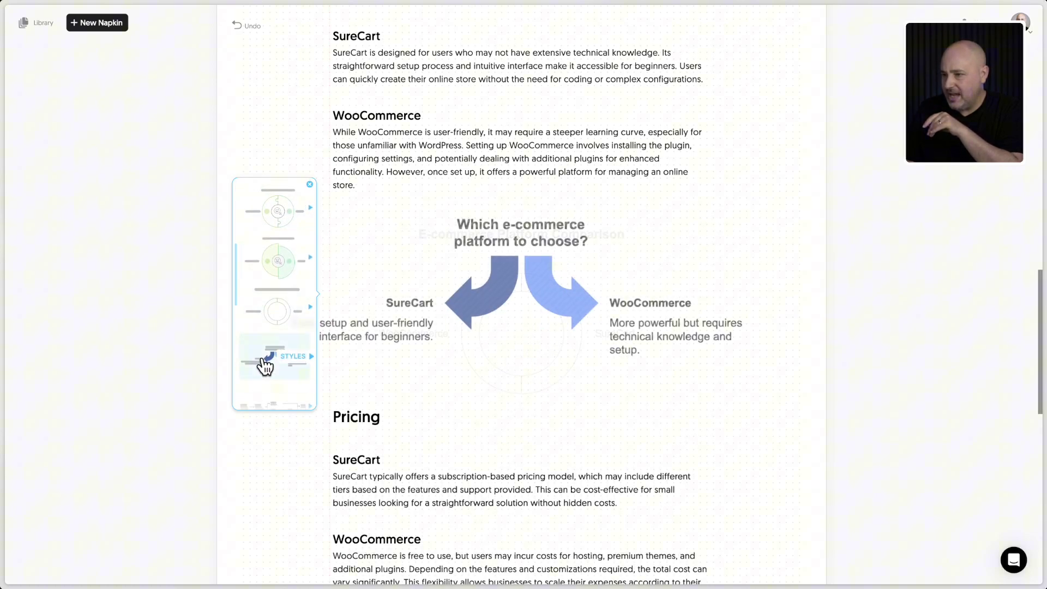
{"action": "scroll", "coordinate": [268, 311], "scroll_direction": "up", "scroll_amount": 1}
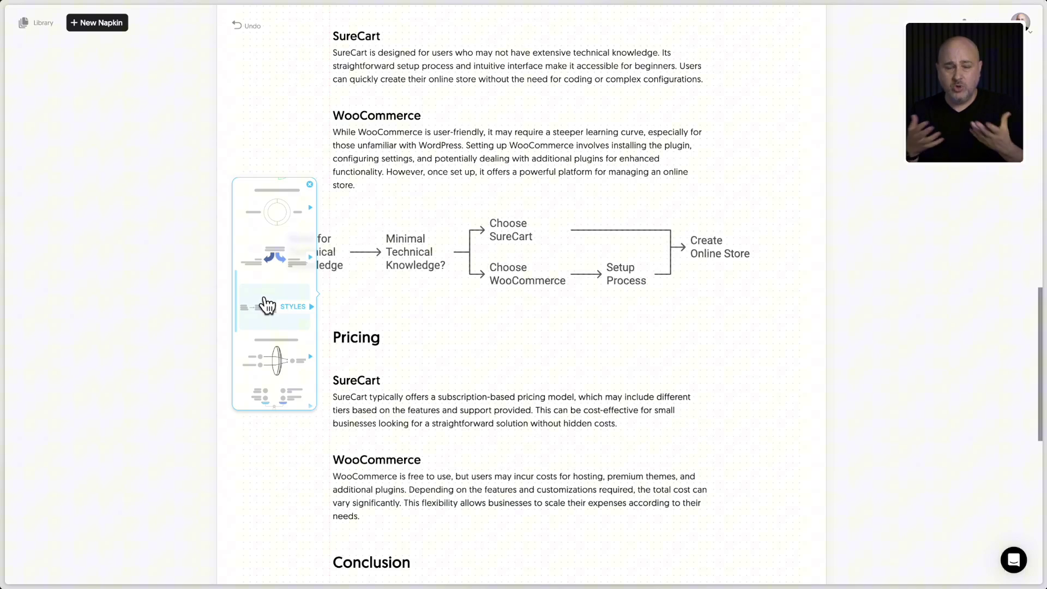
{"action": "scroll", "coordinate": [268, 309], "scroll_direction": "down", "scroll_amount": 2}
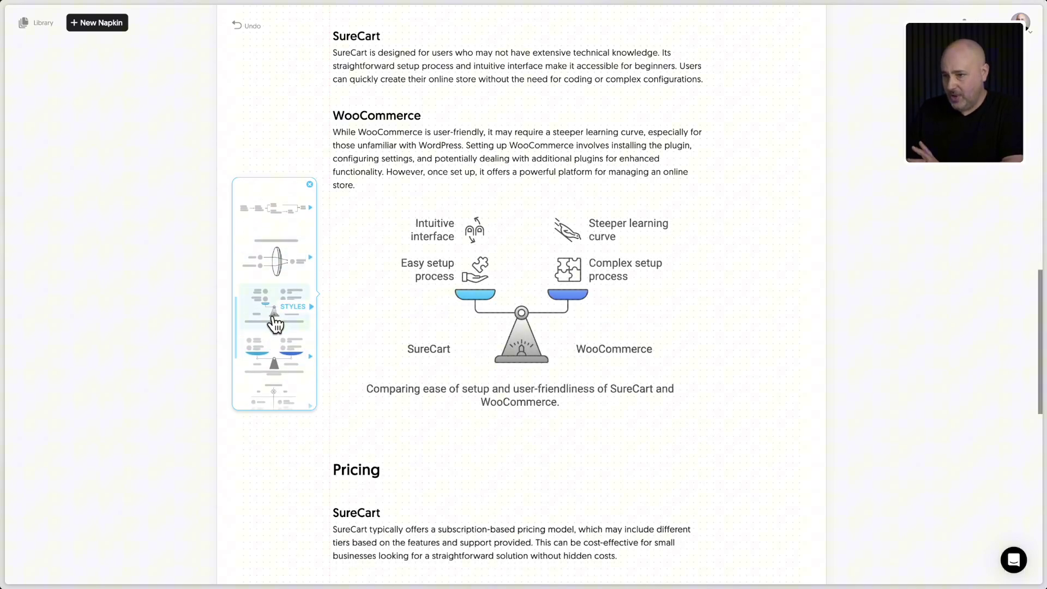
{"action": "scroll", "coordinate": [272, 324], "scroll_direction": "down", "scroll_amount": 2}
{"action": "scroll", "coordinate": [273, 339], "scroll_direction": "down", "scroll_amount": 1}
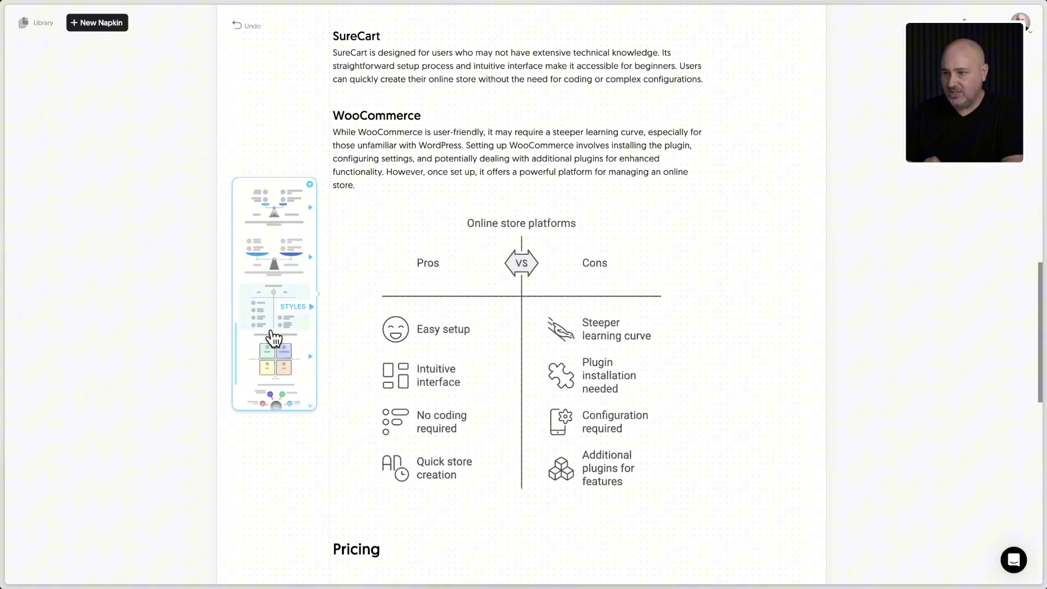
{"action": "left_click", "coordinate": [272, 322]}
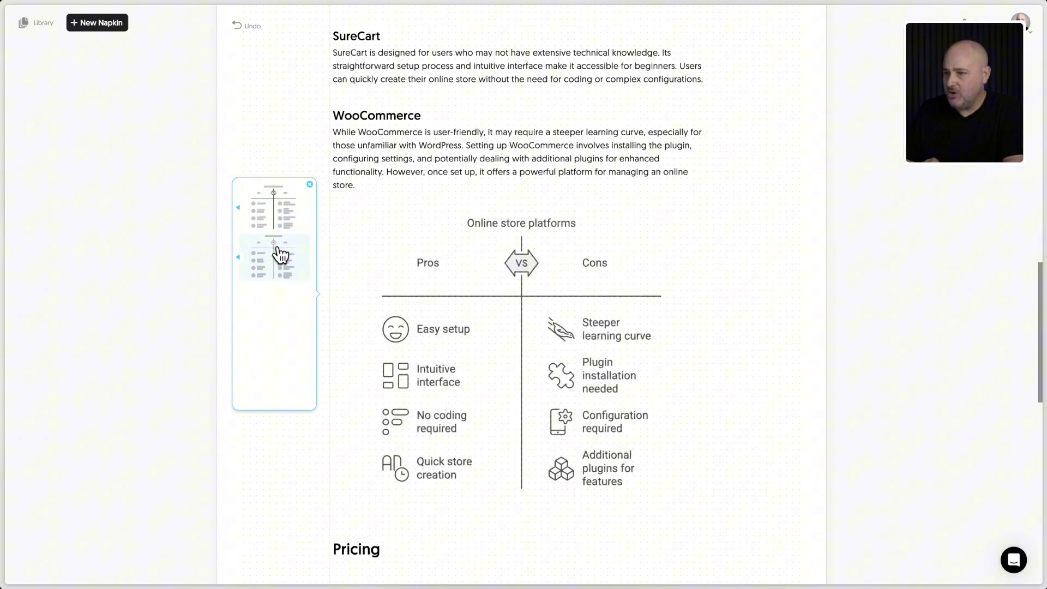
Step: Apply the first, bolder Pros/Cons variation and deselect the visual
{"action": "left_click", "coordinate": [275, 206]}
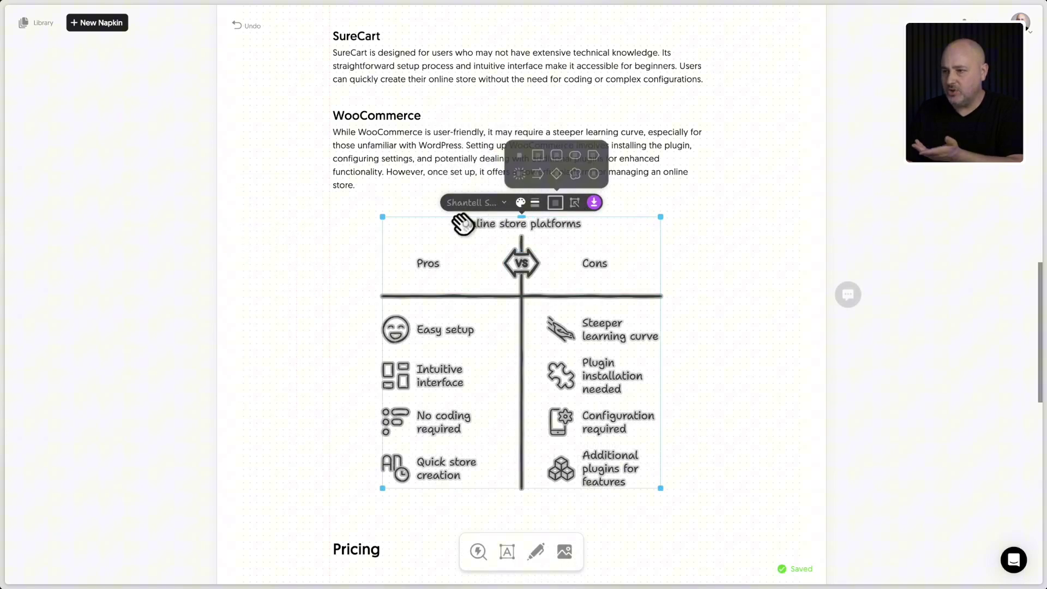
{"action": "left_click", "coordinate": [238, 291]}
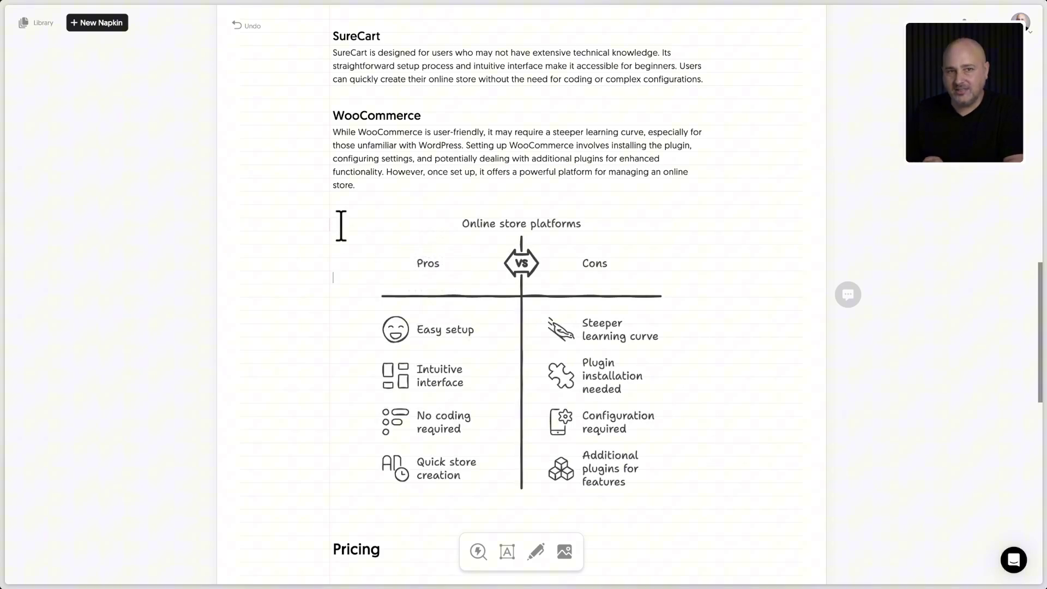
Step: Select the SureCart and WooCommerce pricing paragraphs and generate a visual from them
{"action": "scroll", "coordinate": [341, 226], "scroll_direction": "down", "scroll_amount": 8}
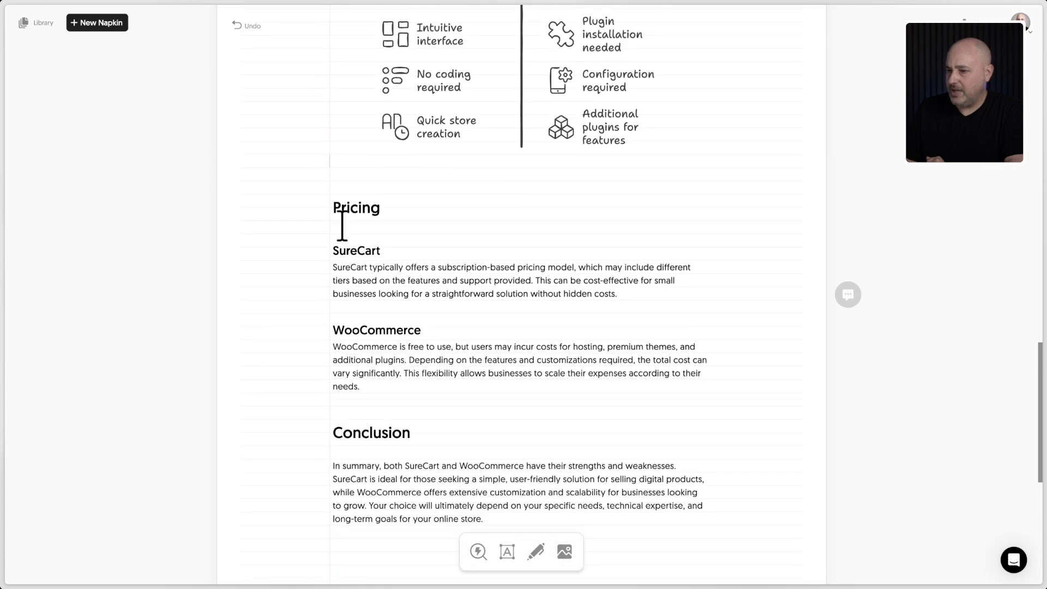
{"action": "scroll", "coordinate": [343, 226], "scroll_direction": "up", "scroll_amount": 2}
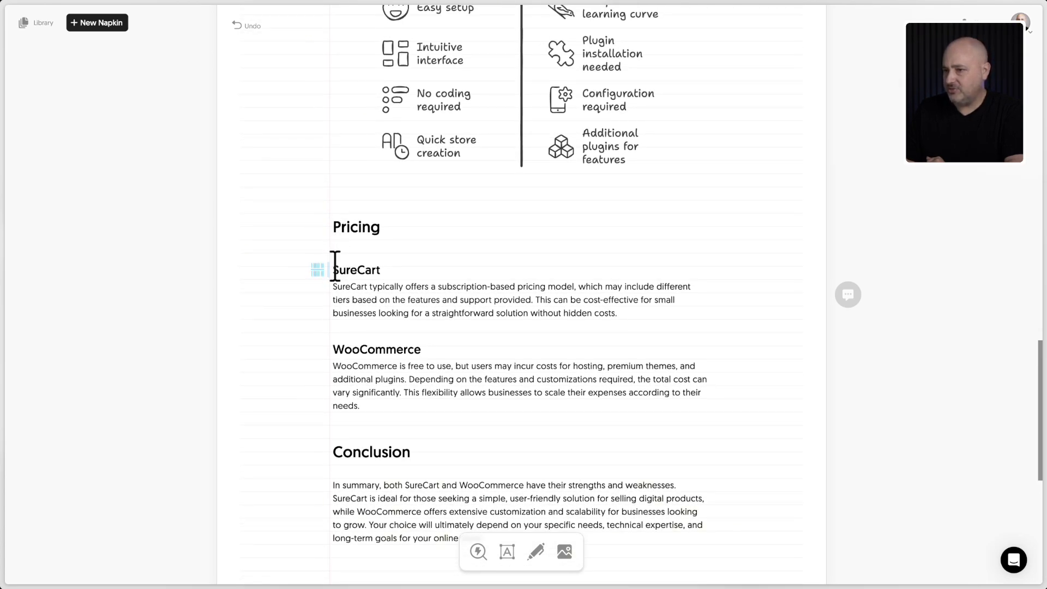
{"action": "left_click_drag", "start_coordinate": [335, 267], "coordinate": [402, 411]}
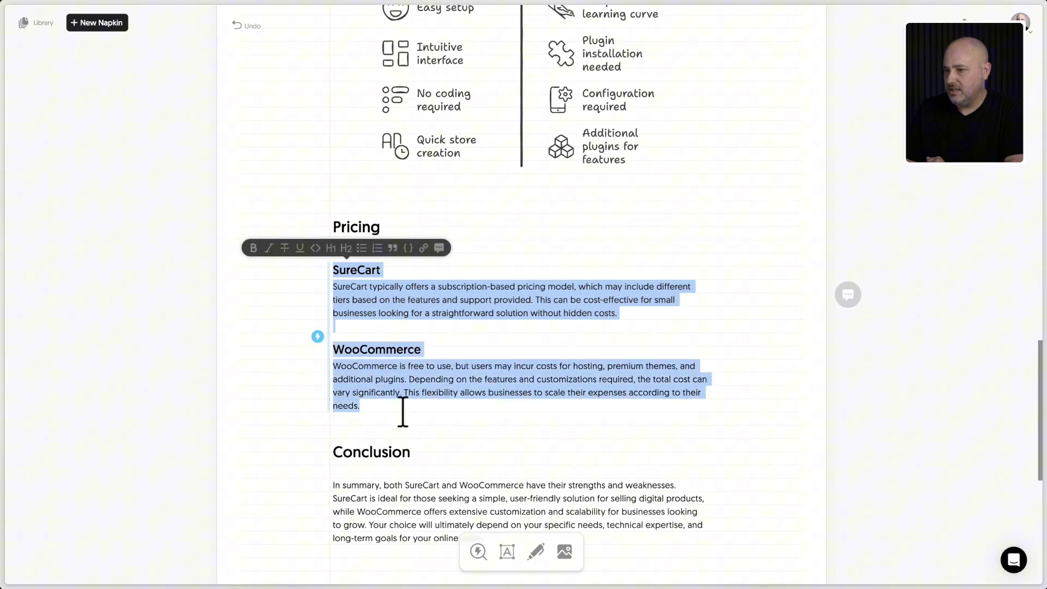
{"action": "left_click", "coordinate": [317, 344]}
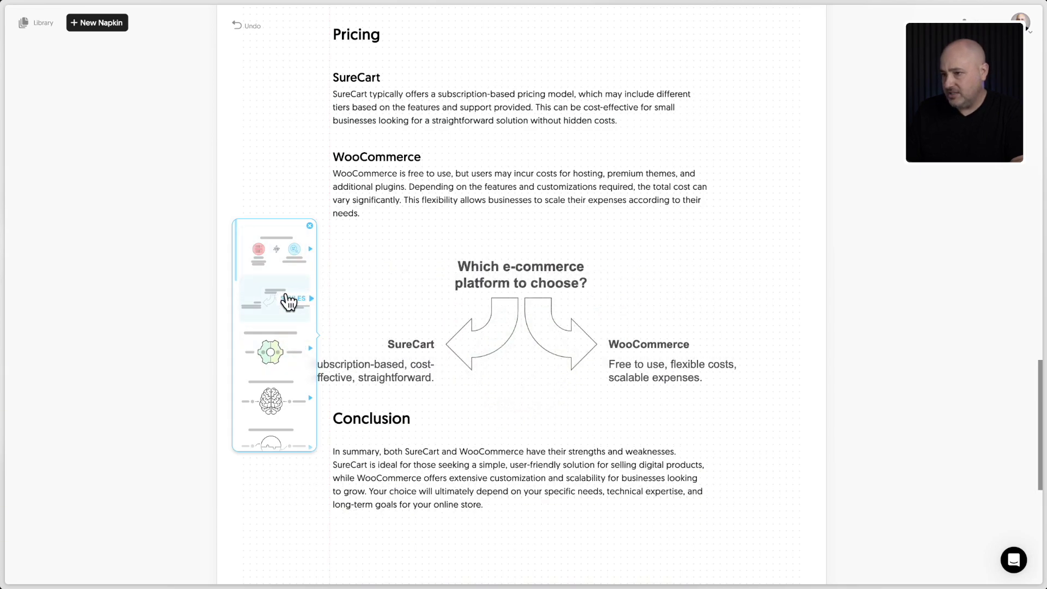
Step: Preview purple circular, green hand-drawn, blue donut and mind-map styles for the Pricing visual
{"action": "scroll", "coordinate": [288, 302], "scroll_direction": "down", "scroll_amount": 2}
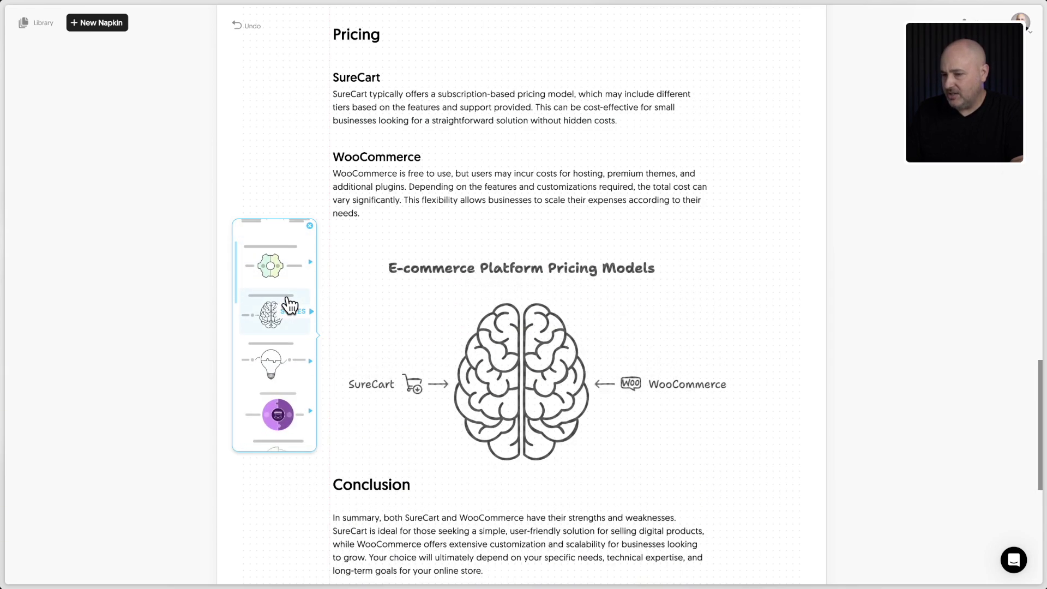
{"action": "scroll", "coordinate": [278, 338], "scroll_direction": "down", "scroll_amount": 3}
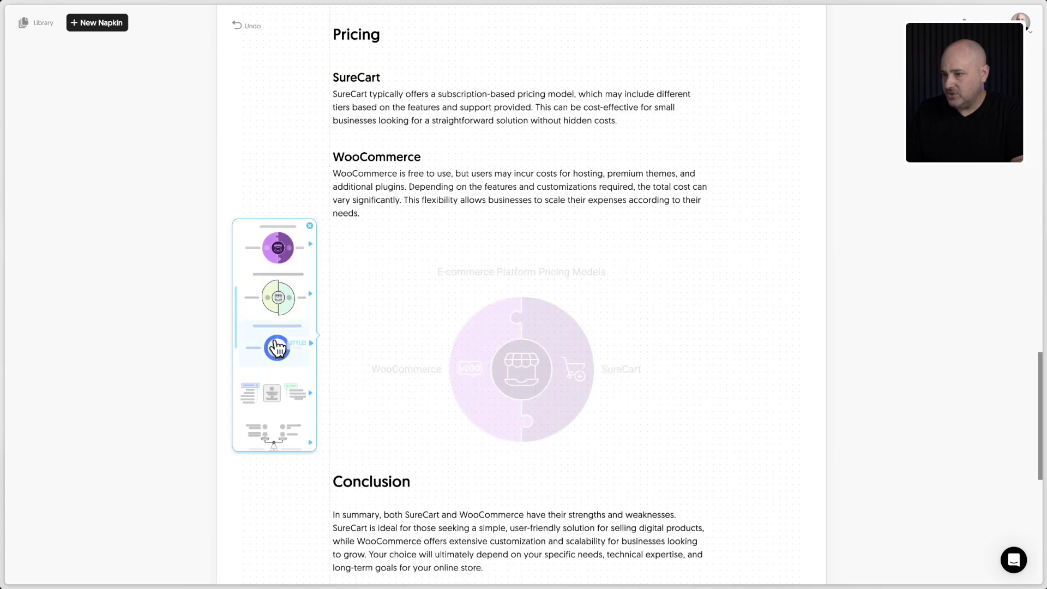
{"action": "left_click", "coordinate": [278, 261]}
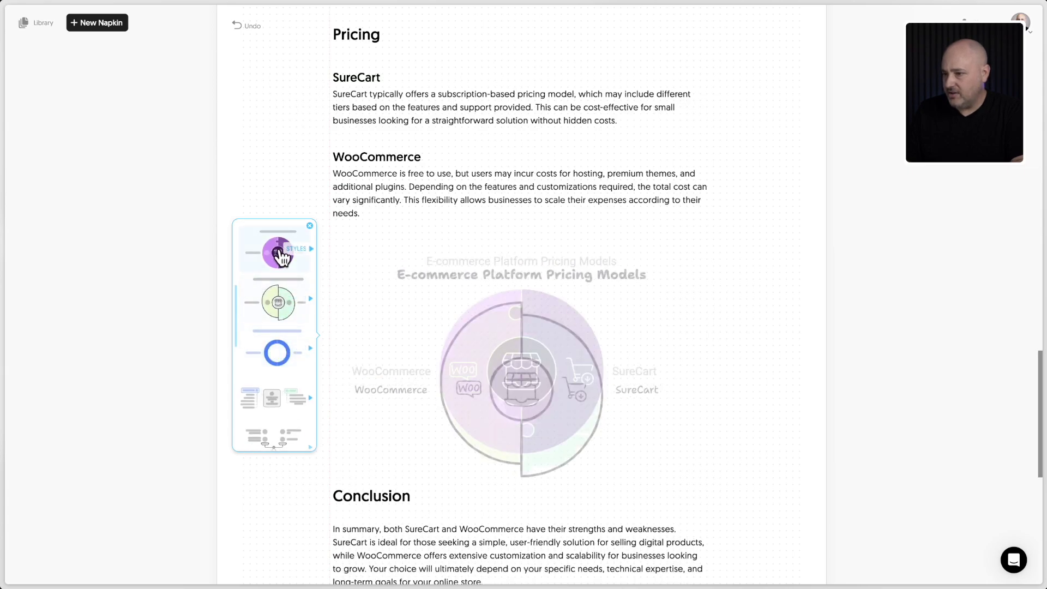
{"action": "left_click", "coordinate": [283, 325]}
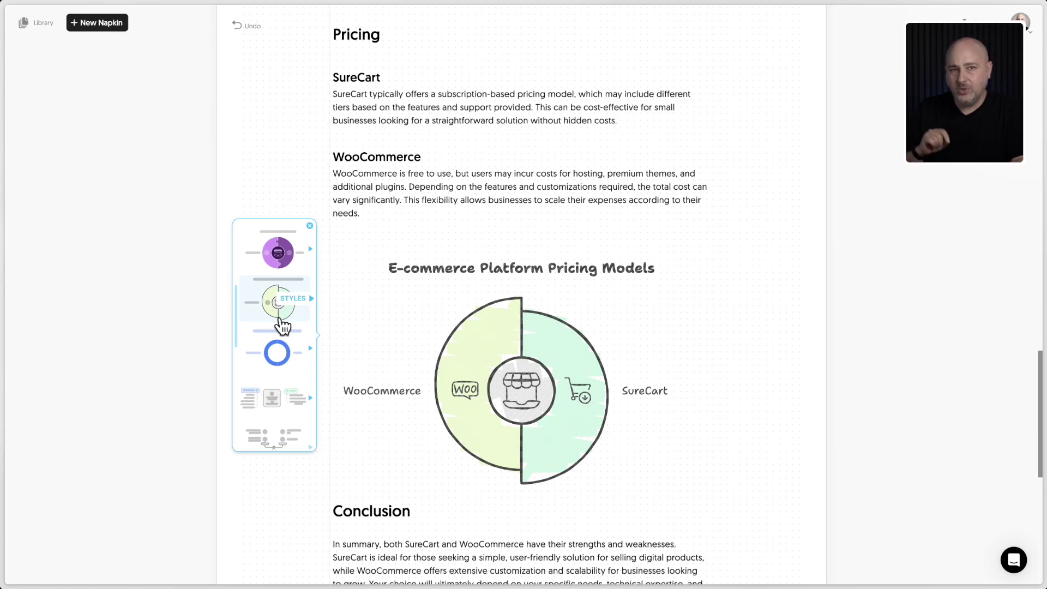
{"action": "left_click", "coordinate": [281, 368]}
{"action": "left_click", "coordinate": [271, 400]}
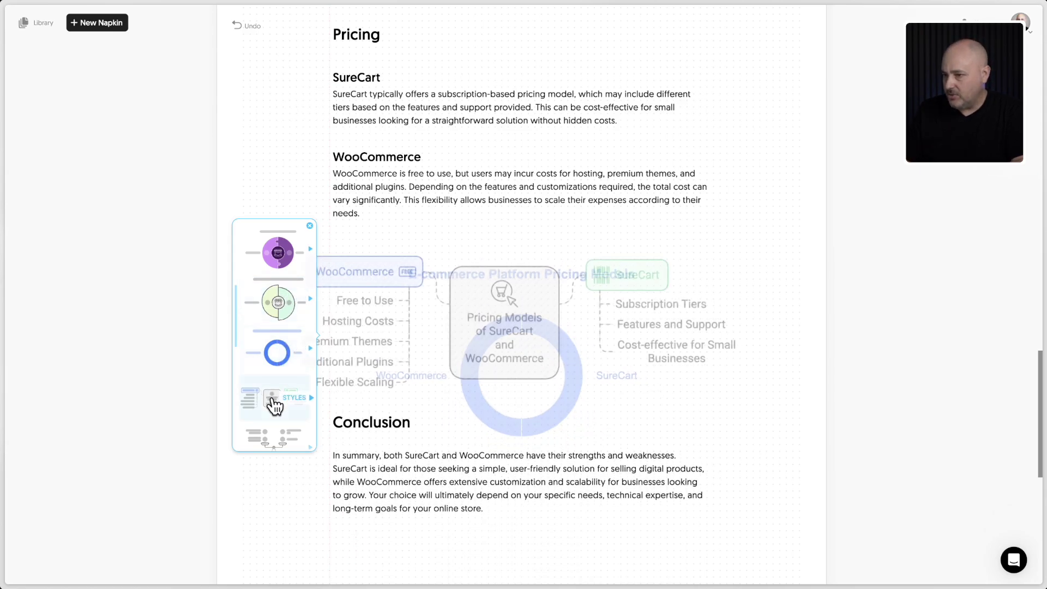
Step: Switch the Pricing visual to the balance-scale layout in its third, plain-font variant
{"action": "scroll", "coordinate": [270, 400], "scroll_direction": "down", "scroll_amount": 1}
{"action": "left_click", "coordinate": [273, 392]}
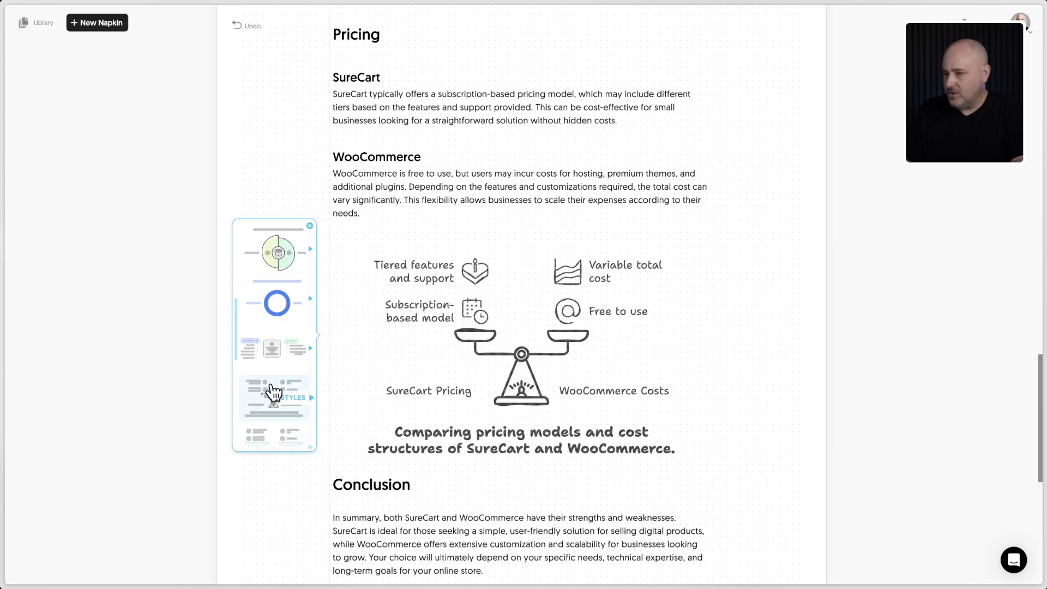
{"action": "left_click", "coordinate": [272, 391]}
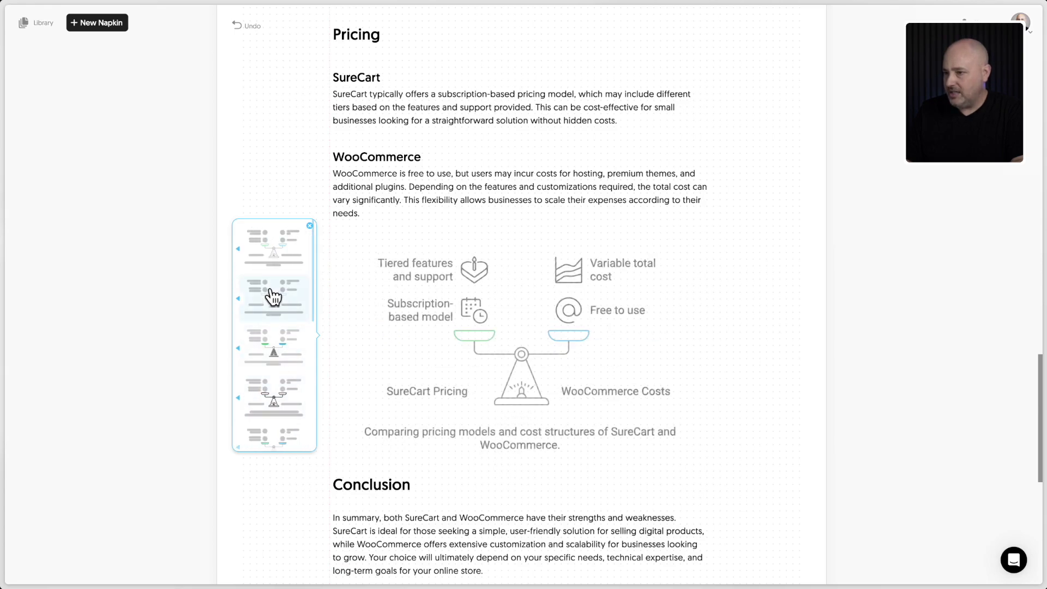
{"action": "left_click", "coordinate": [273, 346]}
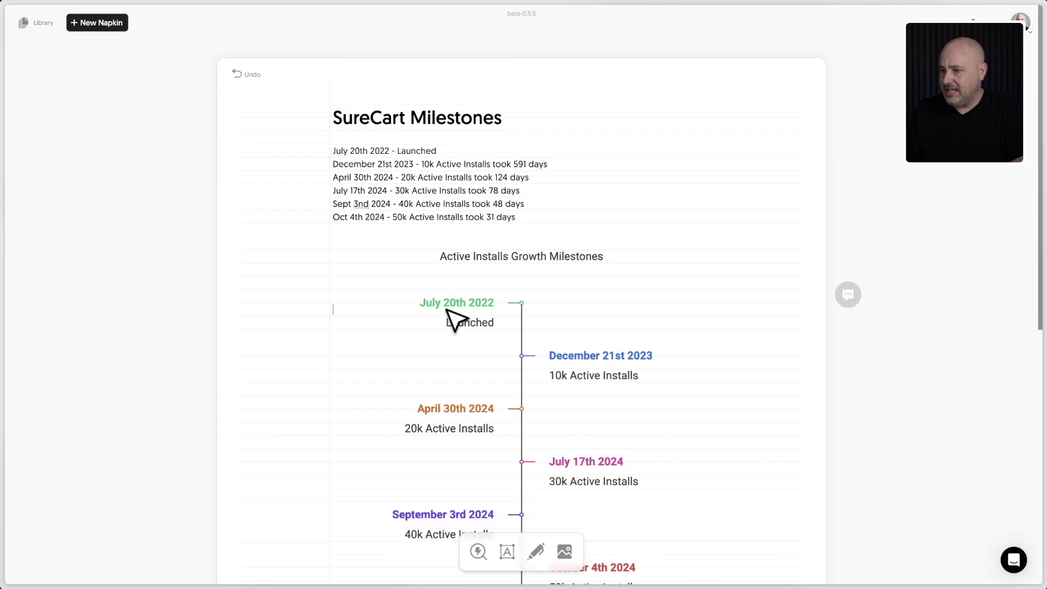
Step: Delete the Active Installs Growth Milestones timeline, leaving the title and six milestone lines
{"action": "scroll", "coordinate": [452, 316], "scroll_direction": "down", "scroll_amount": 2}
{"action": "scroll", "coordinate": [444, 311], "scroll_direction": "down", "scroll_amount": 1}
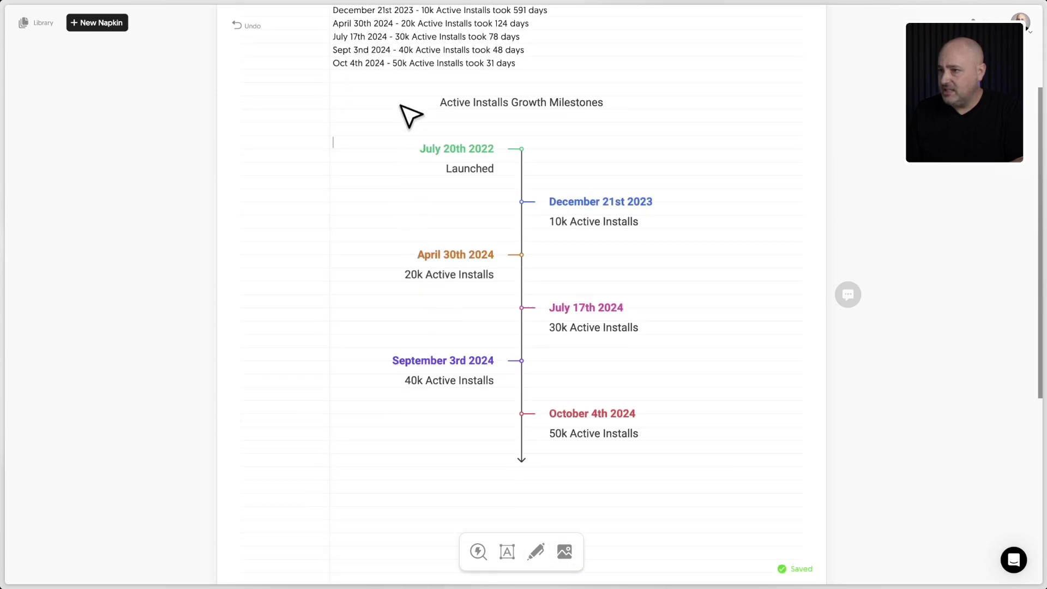
{"action": "left_click_drag", "start_coordinate": [496, 144], "coordinate": [706, 480]}
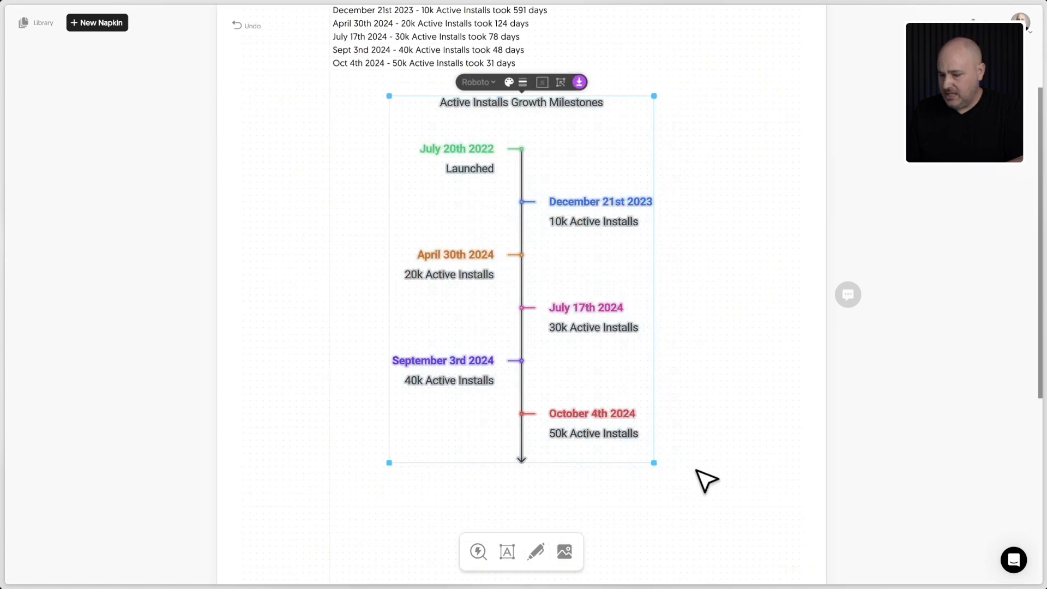
{"action": "key", "text": "Delete"}
{"action": "scroll", "coordinate": [541, 383], "scroll_direction": "up", "scroll_amount": 3}
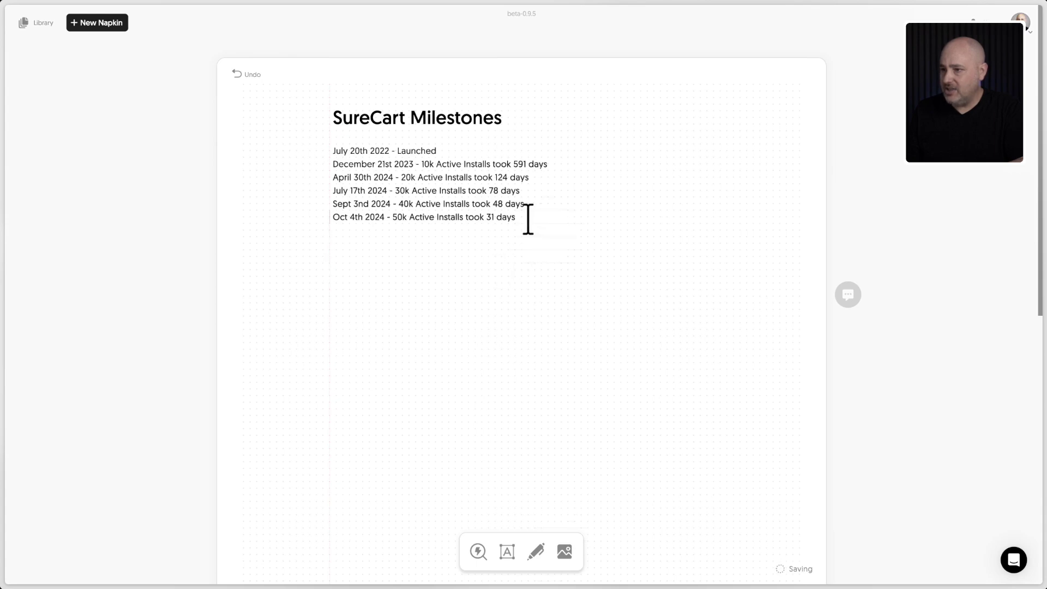
Step: Generate a hand-drawn SureCart Milestones Timeline visual, Launch through 50k Active Installs, from the milestone list
{"action": "mouse_move", "coordinate": [395, 173]}
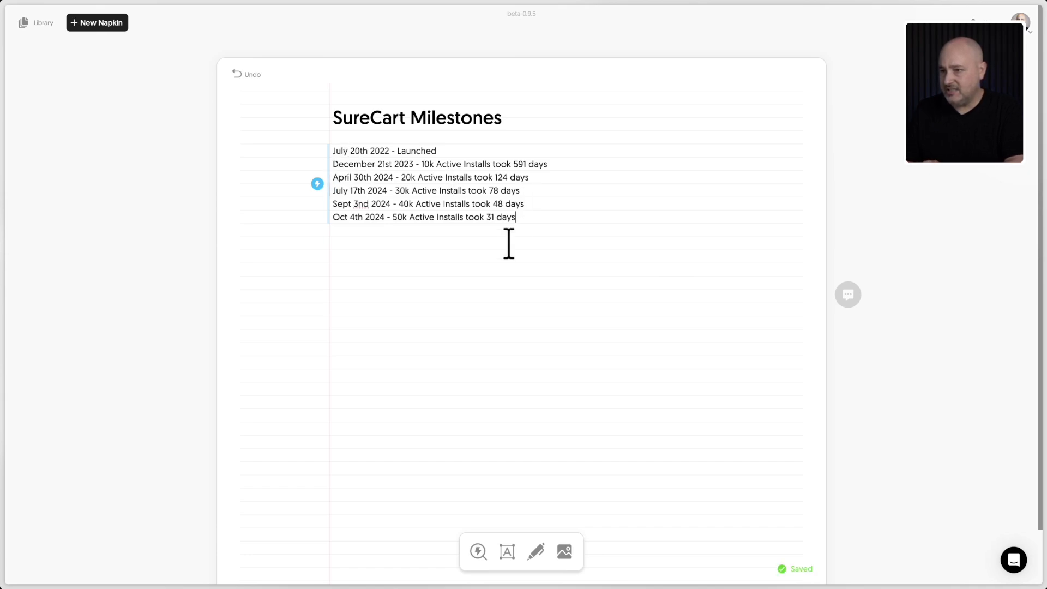
{"action": "left_click", "coordinate": [317, 184]}
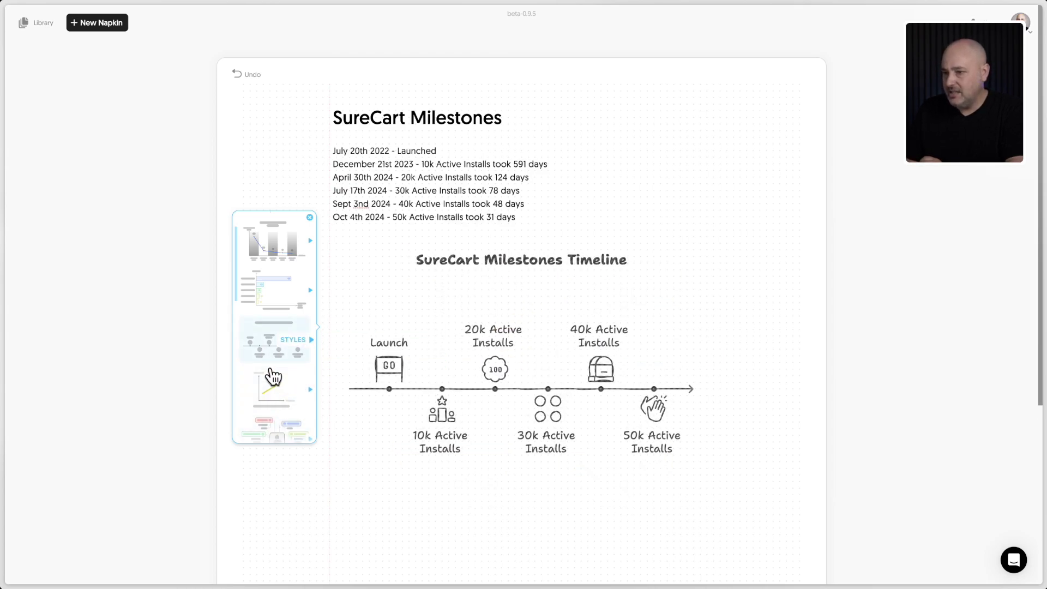
{"action": "scroll", "coordinate": [272, 387], "scroll_direction": "down", "scroll_amount": 1}
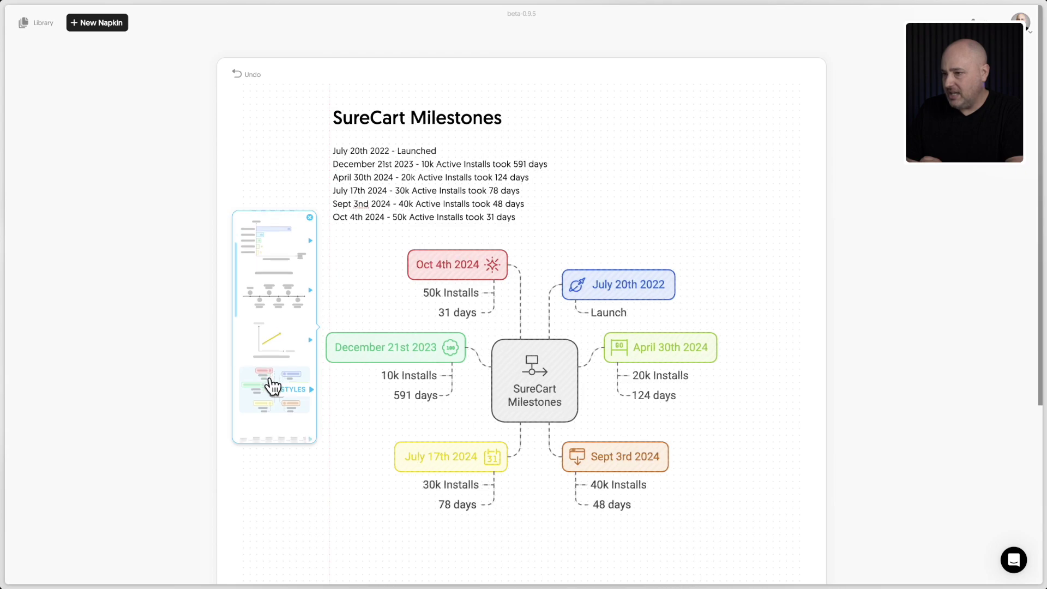
{"action": "scroll", "coordinate": [272, 387], "scroll_direction": "down", "scroll_amount": 1}
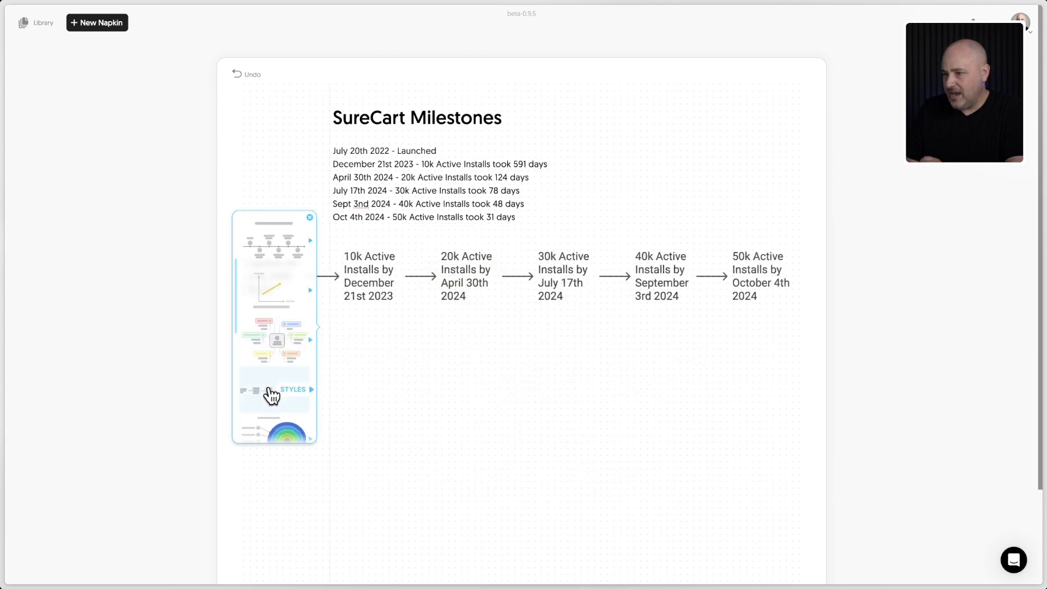
{"action": "scroll", "coordinate": [271, 394], "scroll_direction": "down", "scroll_amount": 3}
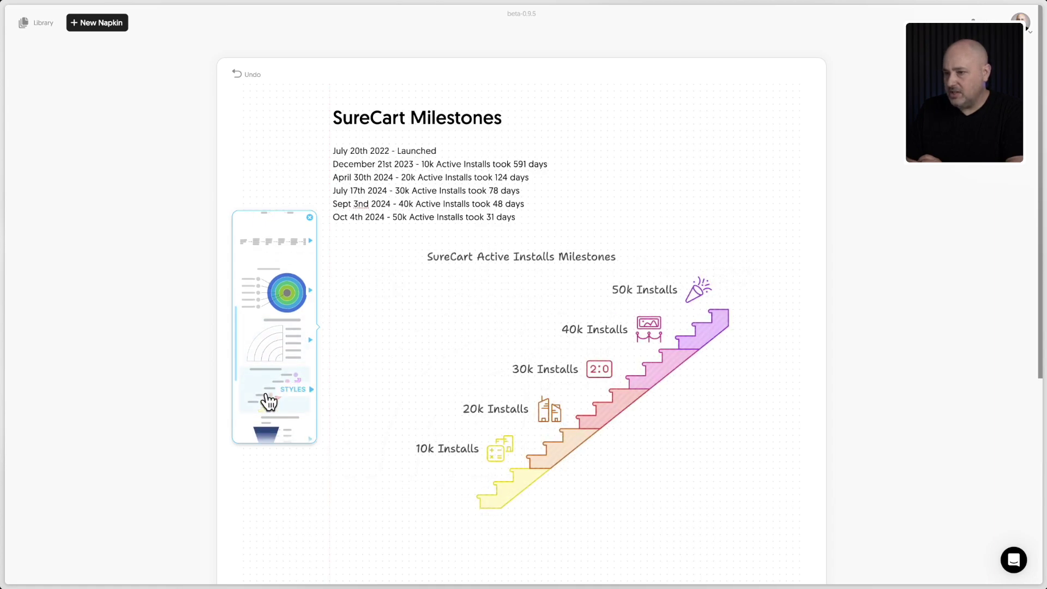
{"action": "scroll", "coordinate": [270, 402], "scroll_direction": "down", "scroll_amount": 1}
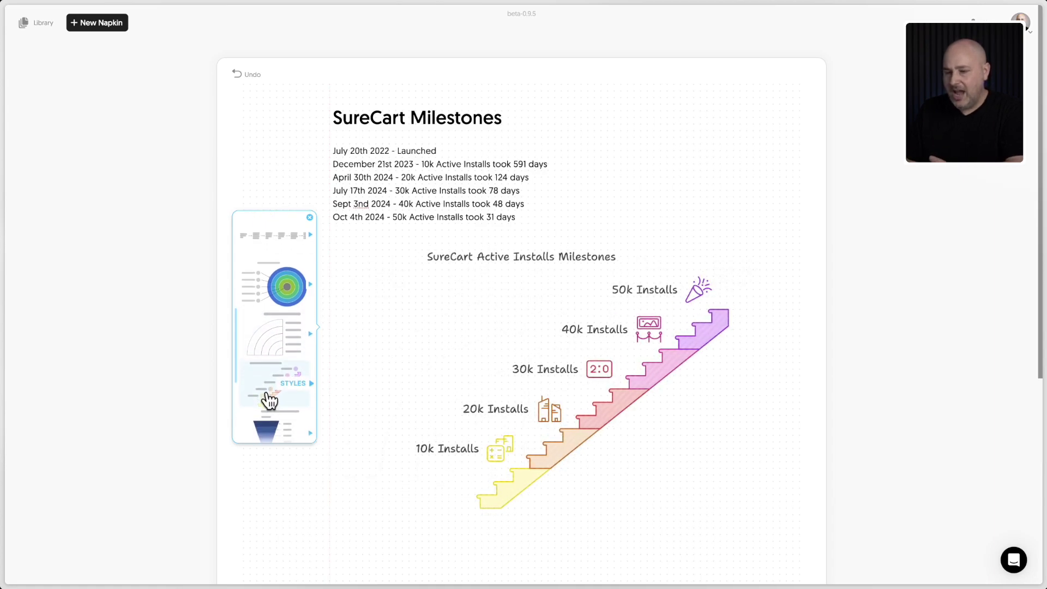
{"action": "scroll", "coordinate": [270, 402], "scroll_direction": "down", "scroll_amount": 1}
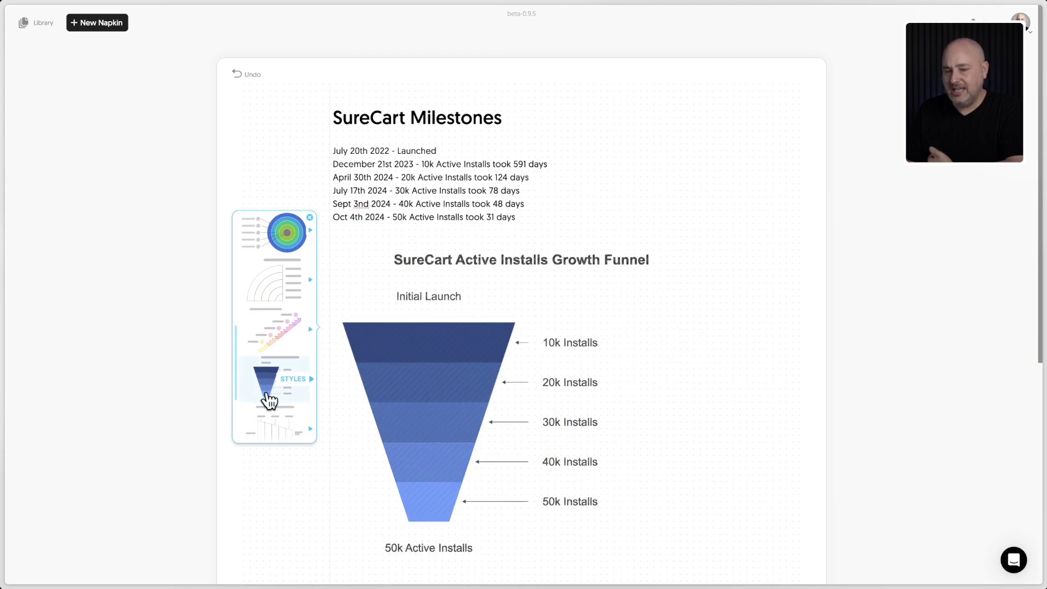
{"action": "scroll", "coordinate": [269, 402], "scroll_direction": "up", "scroll_amount": 1}
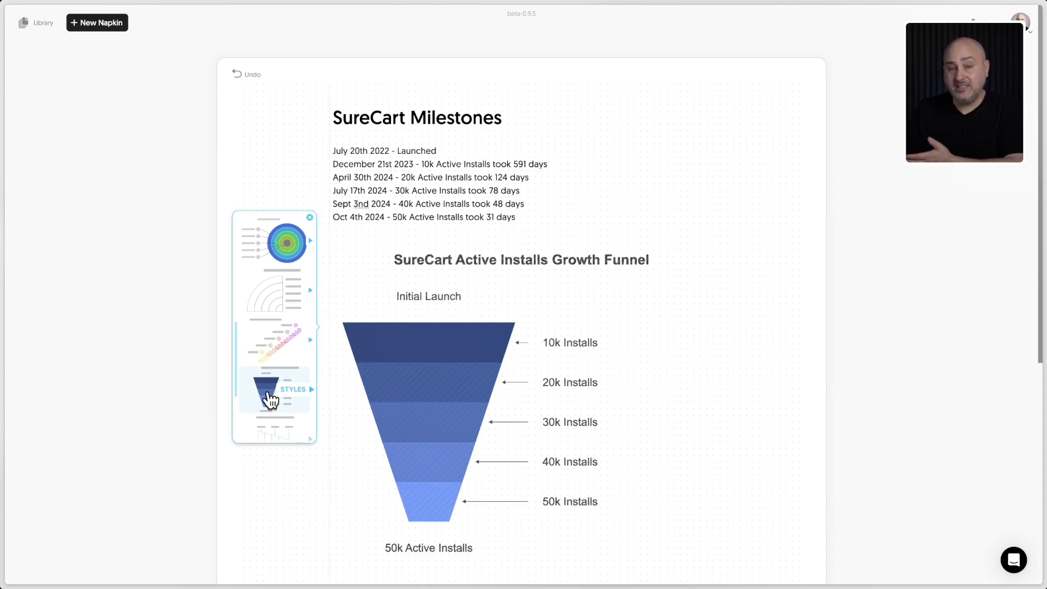
{"action": "scroll", "coordinate": [269, 402], "scroll_direction": "down", "scroll_amount": 3}
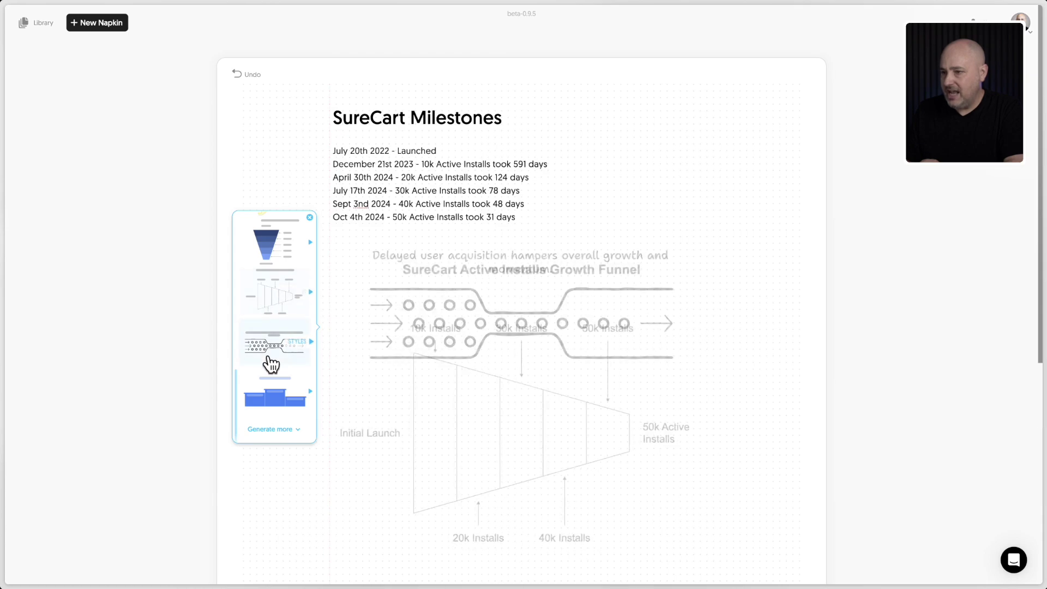
{"action": "scroll", "coordinate": [272, 376], "scroll_direction": "up", "scroll_amount": 5}
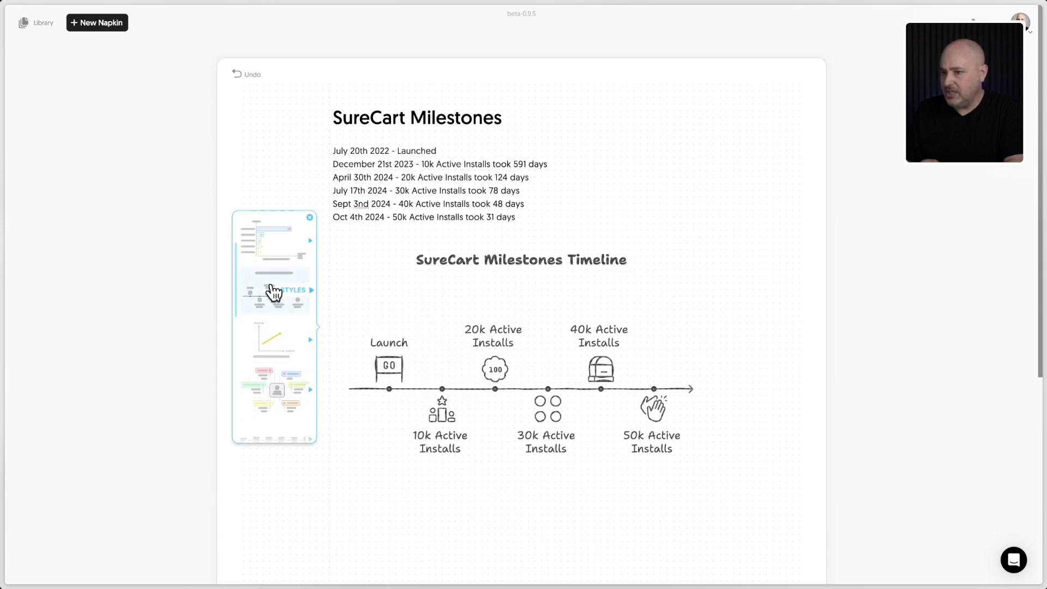
Step: Preview timeline style variants, landing on a plain-font style with purple icon circles
{"action": "scroll", "coordinate": [273, 292], "scroll_direction": "down", "scroll_amount": 1}
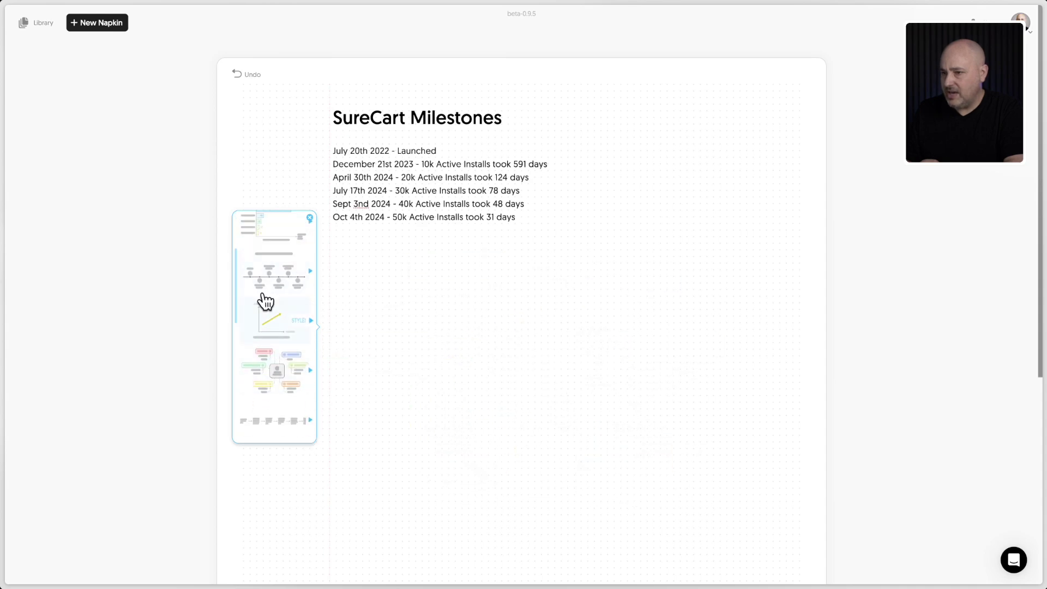
{"action": "left_click", "coordinate": [271, 287]}
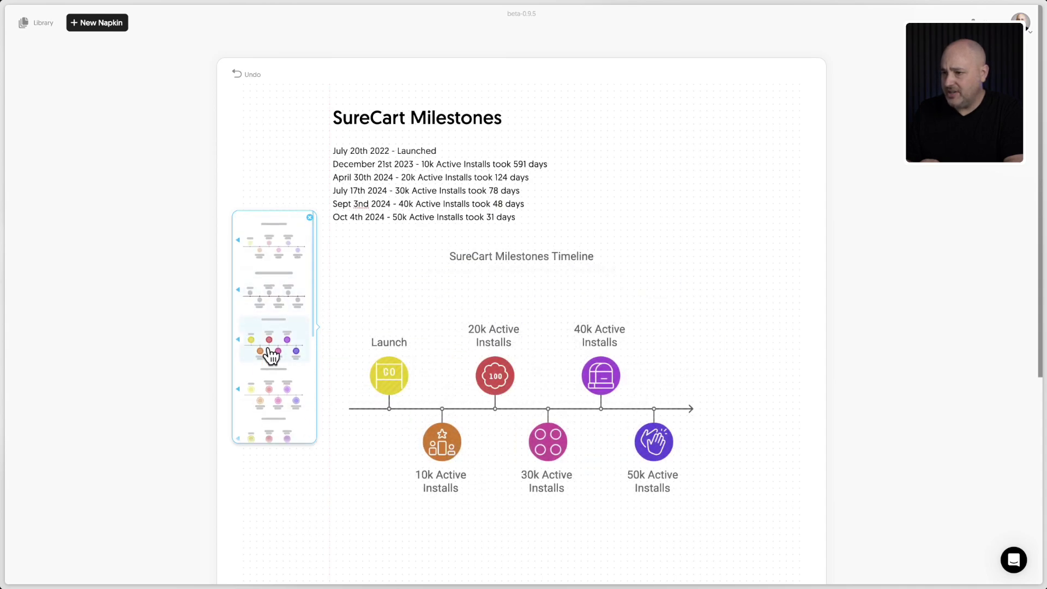
{"action": "scroll", "coordinate": [272, 365], "scroll_direction": "down", "scroll_amount": 1}
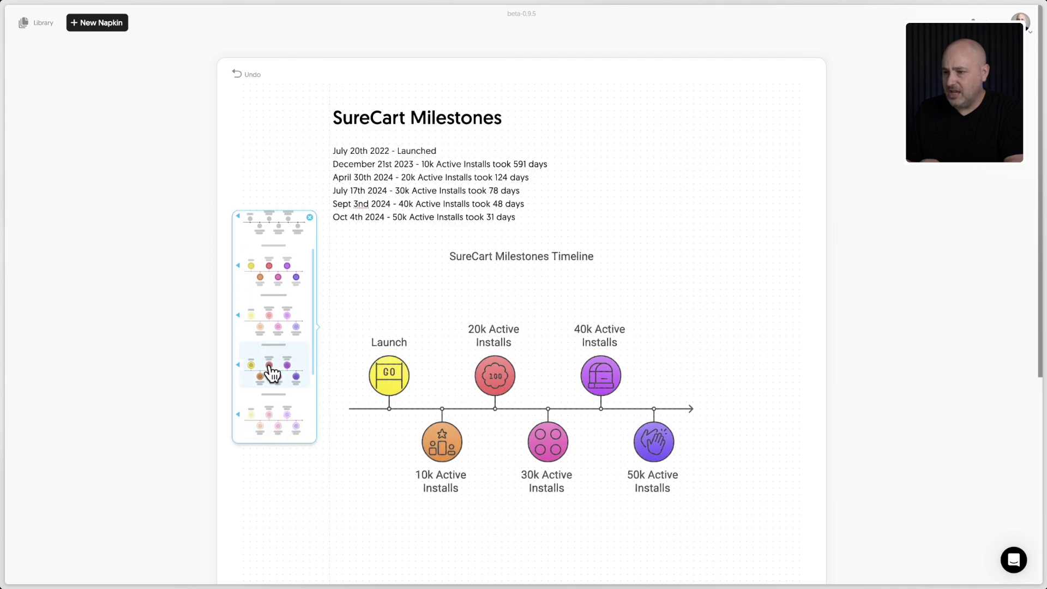
{"action": "scroll", "coordinate": [272, 373], "scroll_direction": "down", "scroll_amount": 1}
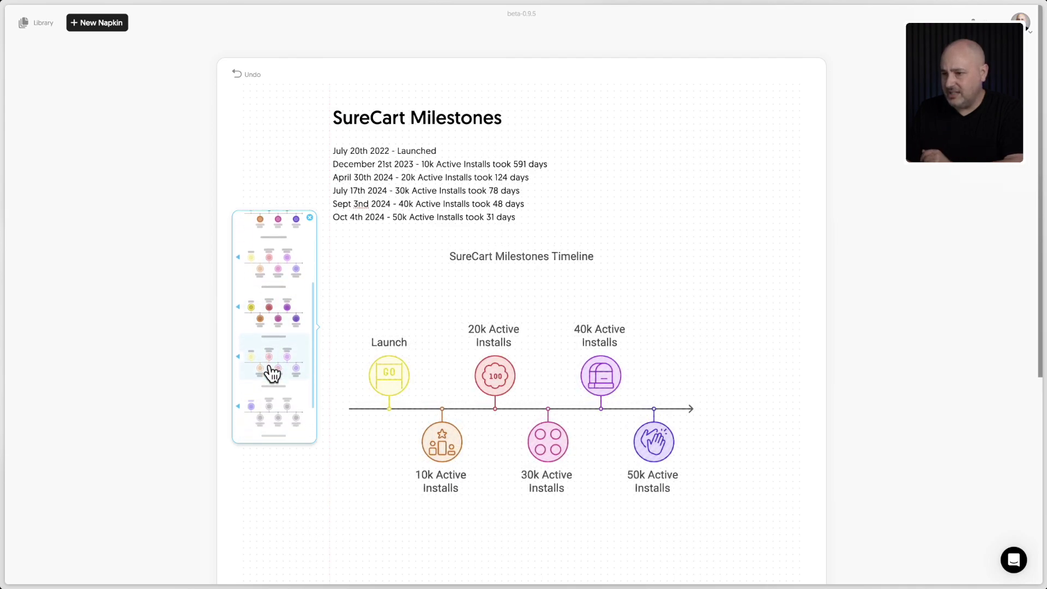
{"action": "scroll", "coordinate": [271, 371], "scroll_direction": "down", "scroll_amount": 2}
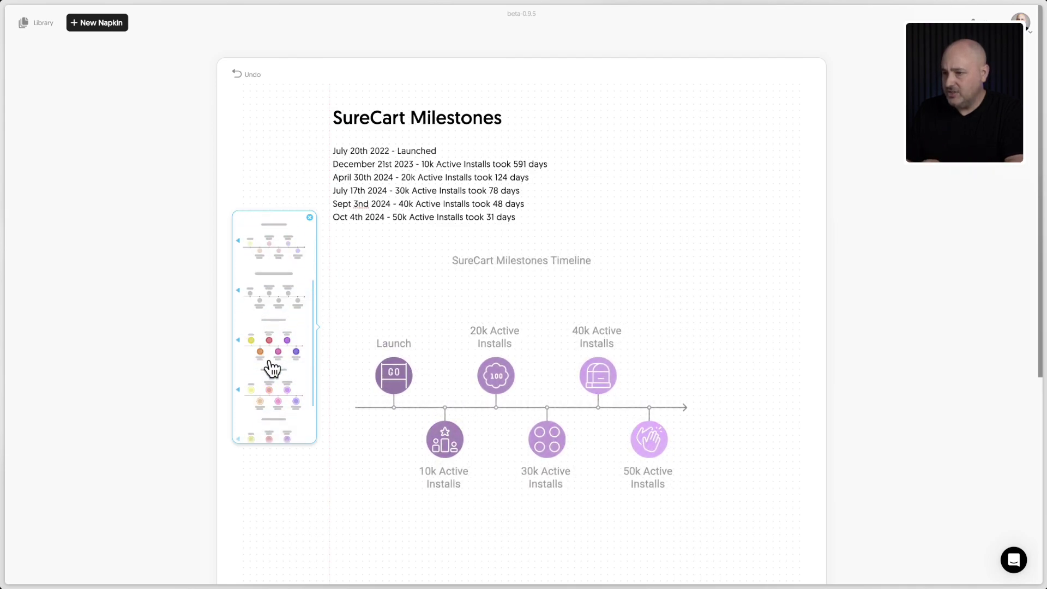
Step: Apply the outline-icon timeline variant to the SureCart Milestones Timeline
{"action": "left_click", "coordinate": [272, 243]}
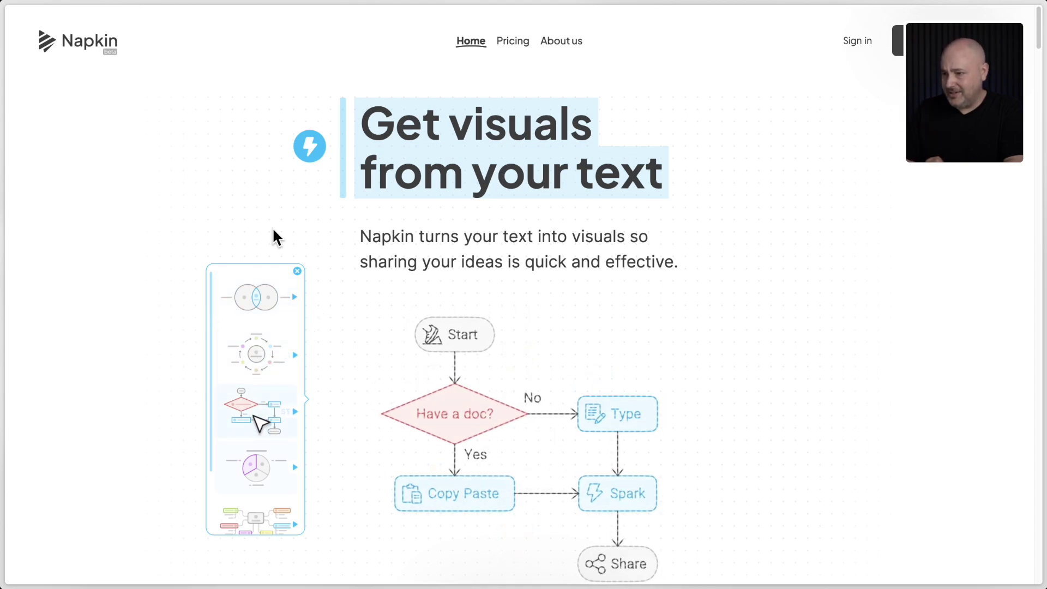
Step: Browse the Napkin homepage through How it works, Use cases and Gallery
{"action": "scroll", "coordinate": [273, 229], "scroll_direction": "down", "scroll_amount": 2}
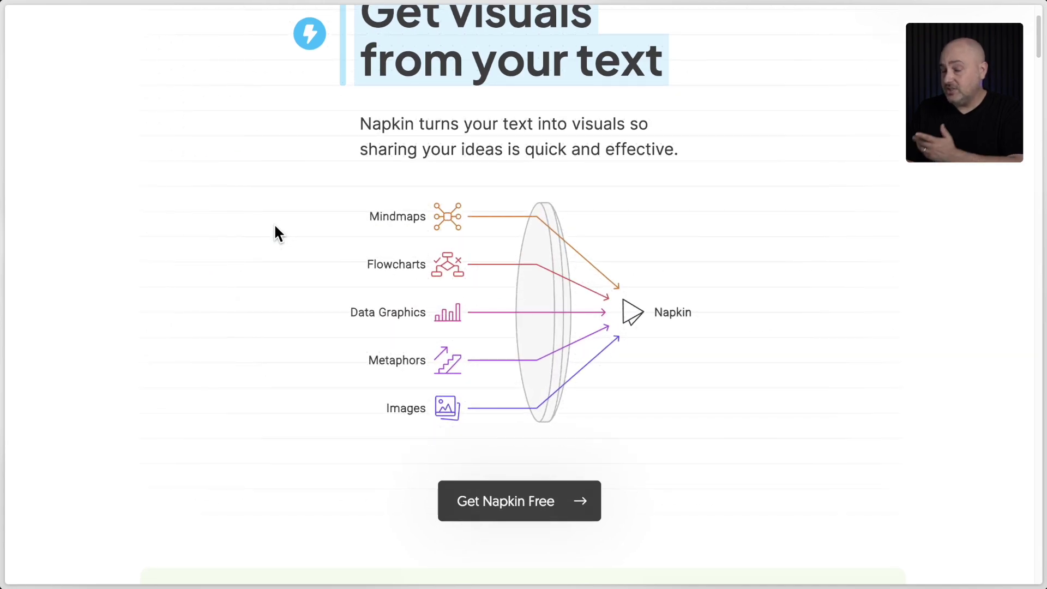
{"action": "scroll", "coordinate": [274, 225], "scroll_direction": "down", "scroll_amount": 9}
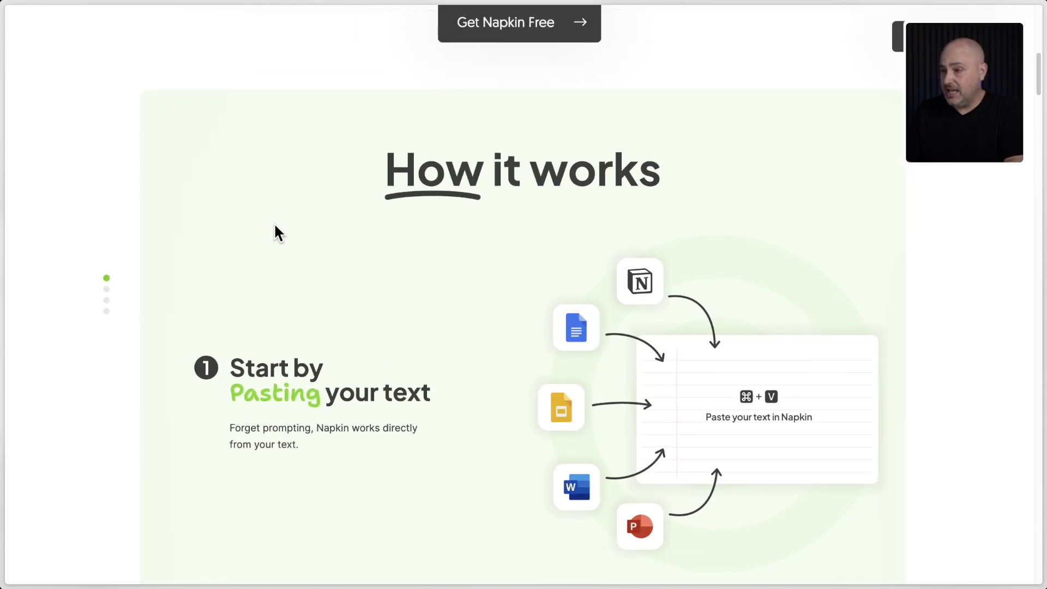
{"action": "scroll", "coordinate": [275, 227], "scroll_direction": "down", "scroll_amount": 2}
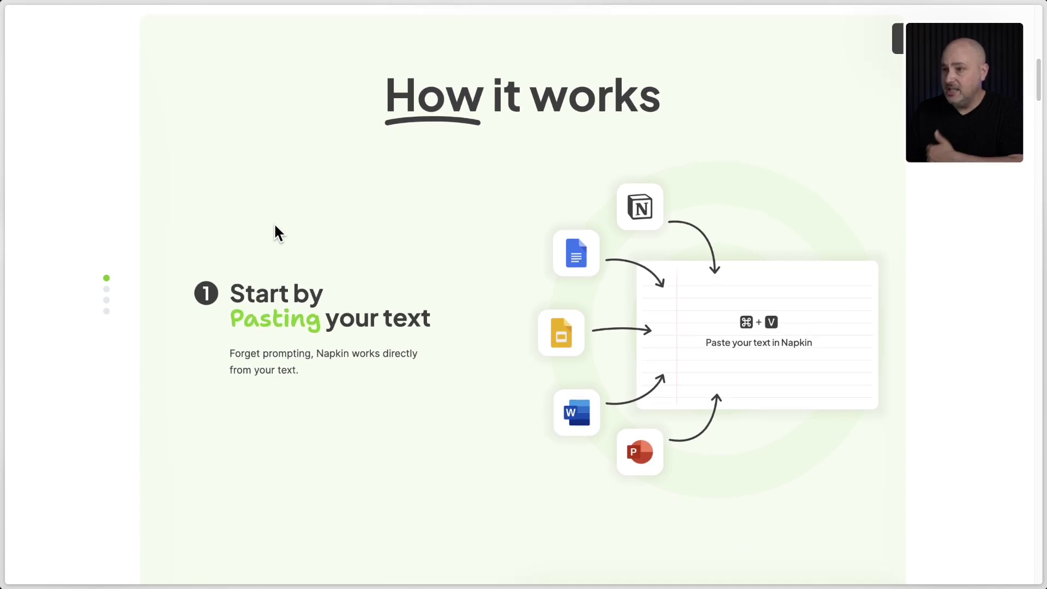
{"action": "scroll", "coordinate": [275, 226], "scroll_direction": "down", "scroll_amount": 3}
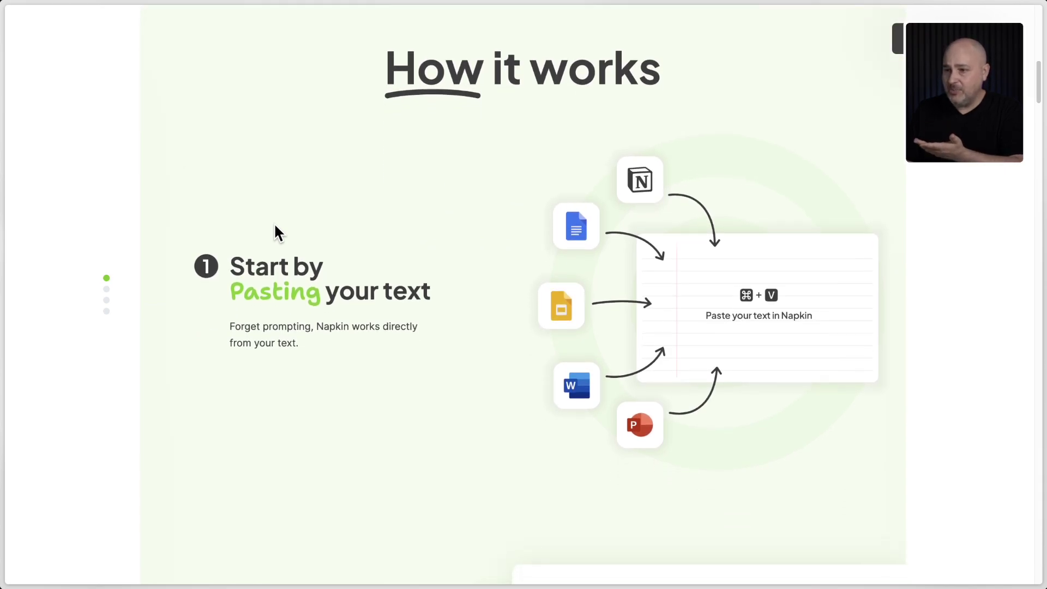
{"action": "scroll", "coordinate": [275, 227], "scroll_direction": "down", "scroll_amount": 8}
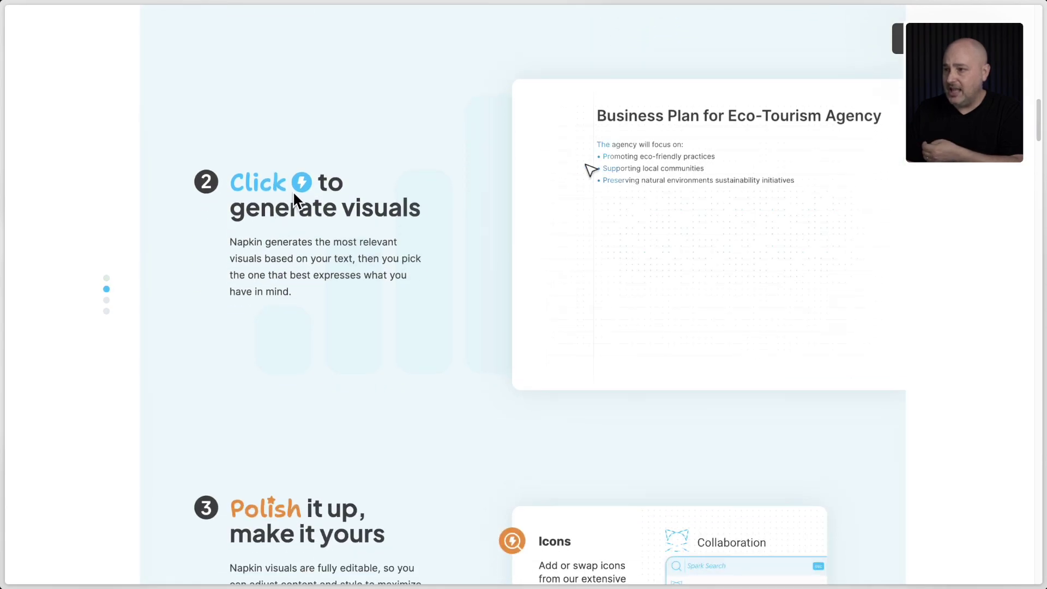
{"action": "scroll", "coordinate": [311, 244], "scroll_direction": "down", "scroll_amount": 10}
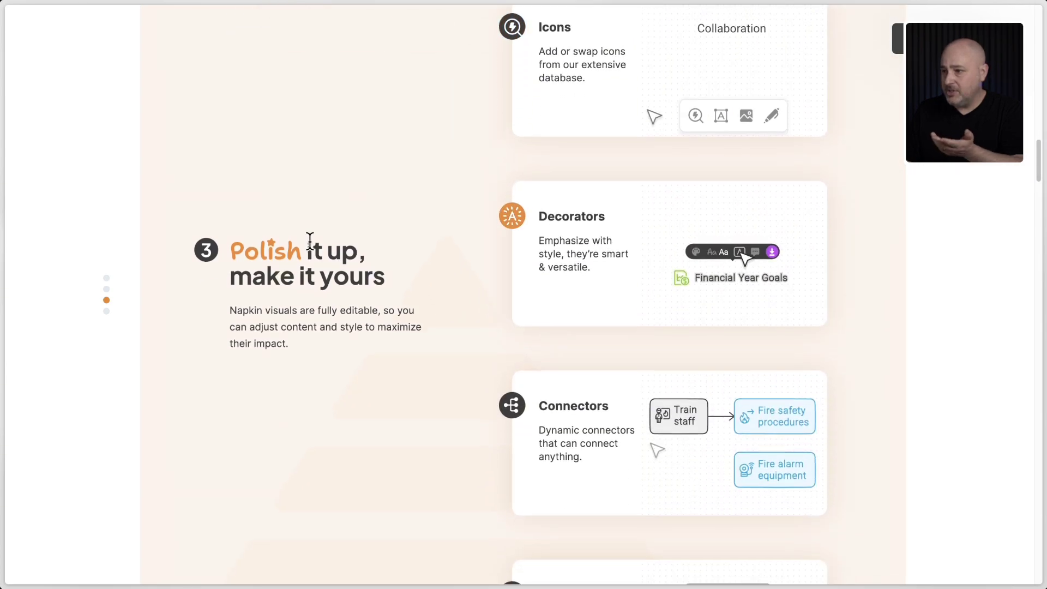
{"action": "scroll", "coordinate": [310, 241], "scroll_direction": "down", "scroll_amount": 7}
{"action": "scroll", "coordinate": [309, 240], "scroll_direction": "down", "scroll_amount": 6}
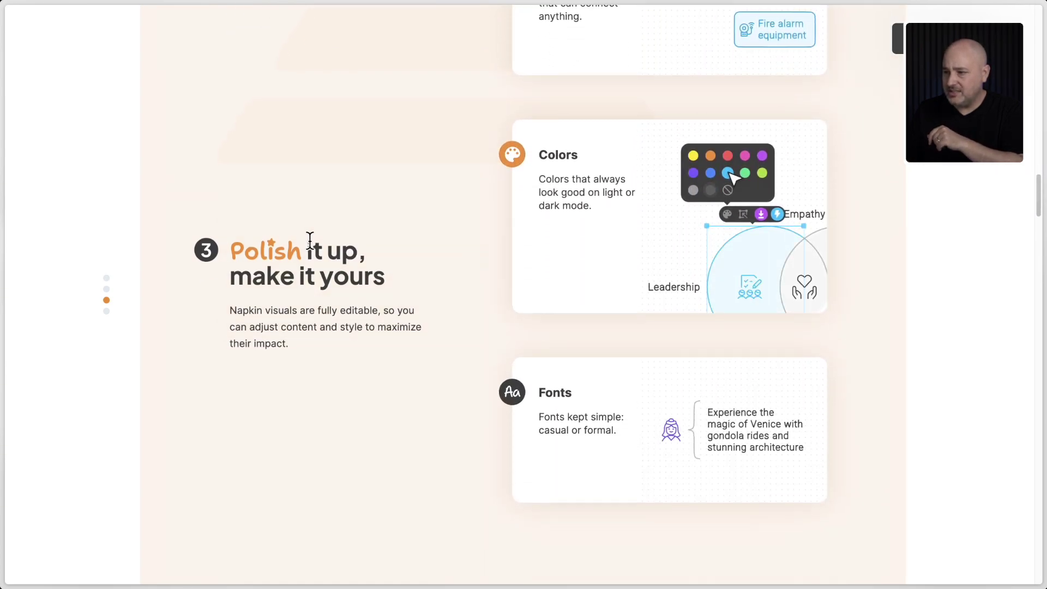
{"action": "scroll", "coordinate": [310, 240], "scroll_direction": "down", "scroll_amount": 5}
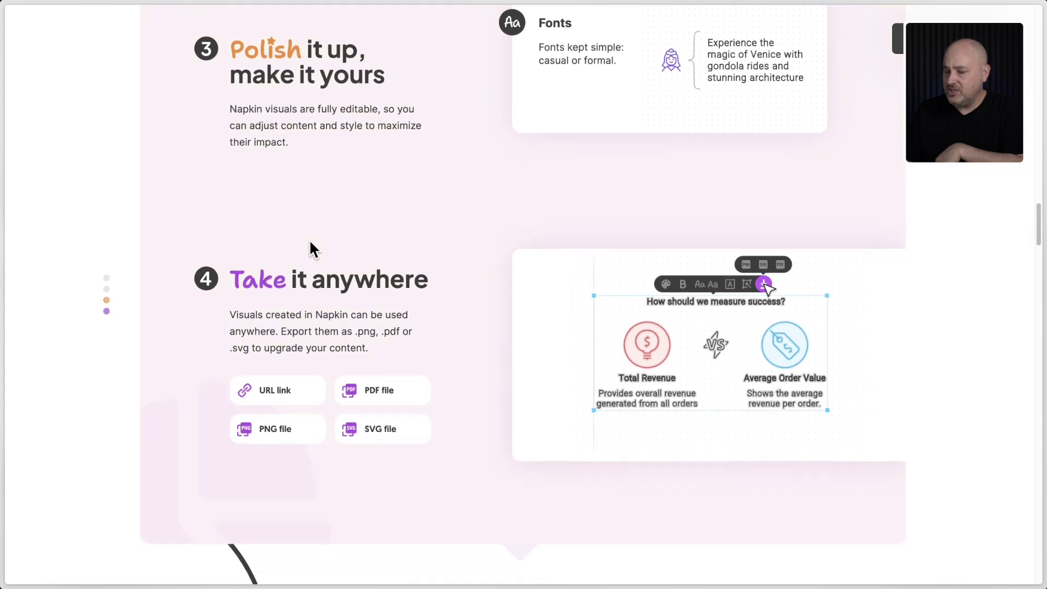
{"action": "scroll", "coordinate": [310, 239], "scroll_direction": "down", "scroll_amount": 1}
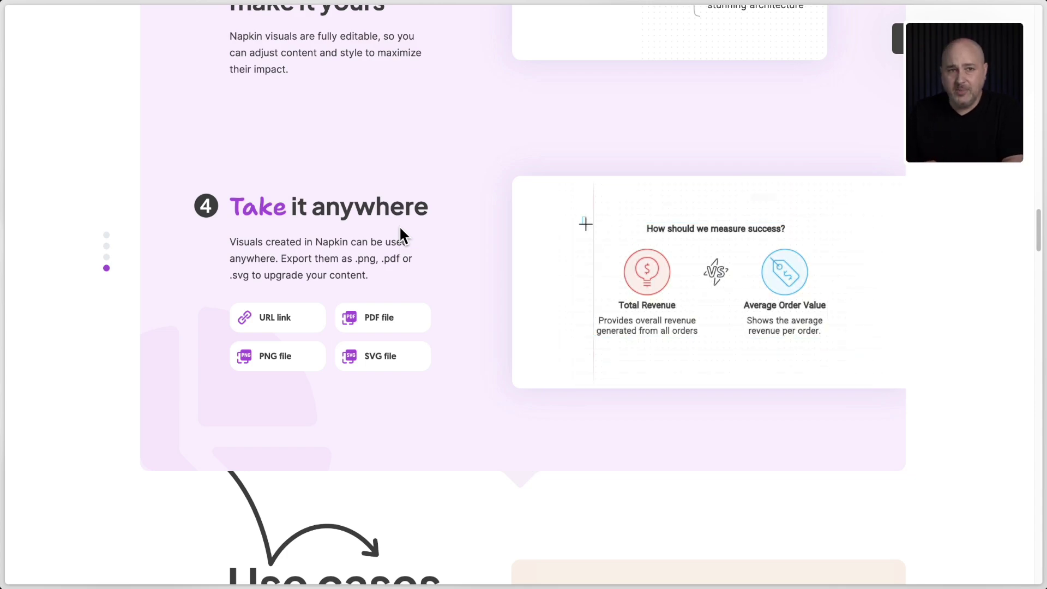
{"action": "scroll", "coordinate": [400, 229], "scroll_direction": "down", "scroll_amount": 7}
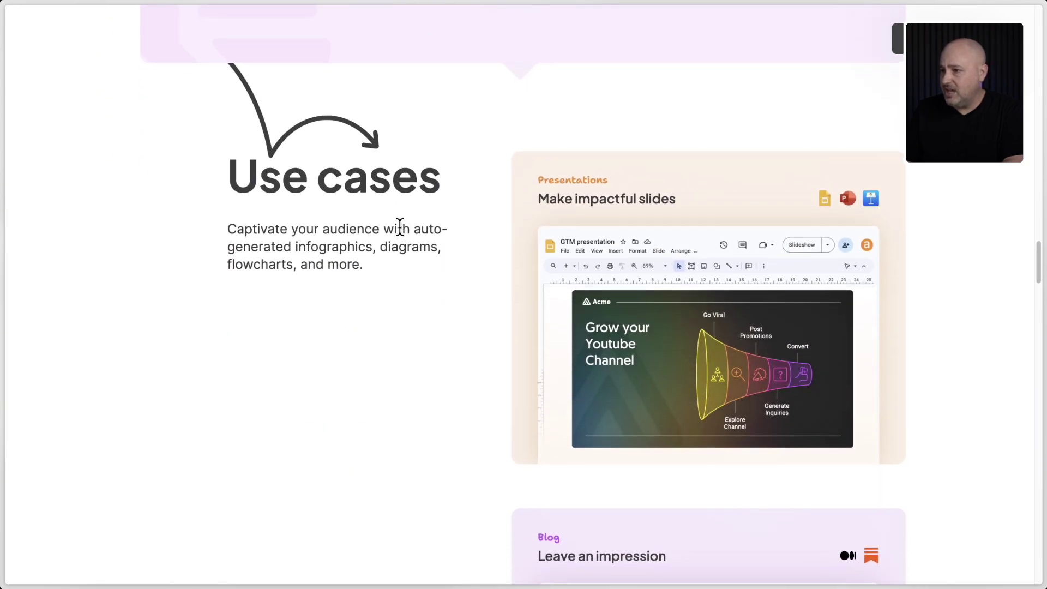
{"action": "scroll", "coordinate": [400, 226], "scroll_direction": "down", "scroll_amount": 14}
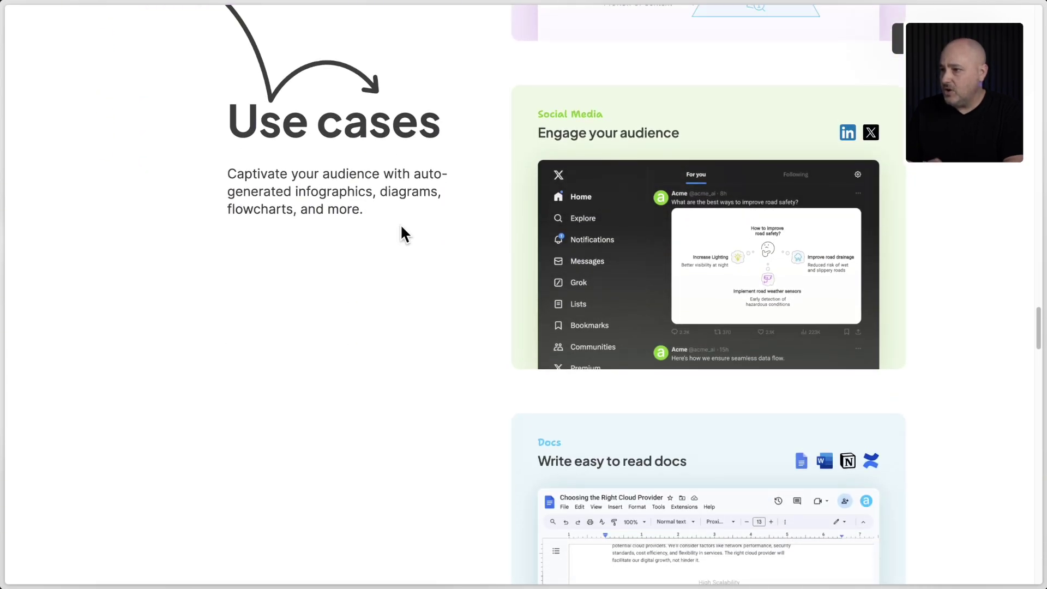
{"action": "scroll", "coordinate": [403, 233], "scroll_direction": "down", "scroll_amount": 10}
Step: Open the Pricing page showing Starter, Professional and Enterprise plans
{"action": "scroll", "coordinate": [402, 234], "scroll_direction": "up", "scroll_amount": 9}
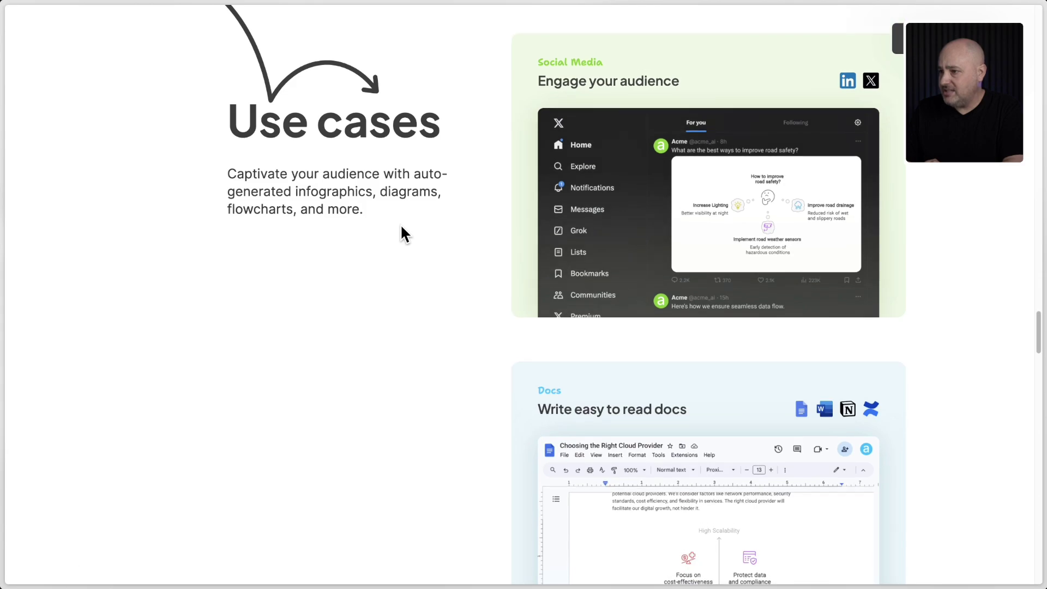
{"action": "scroll", "coordinate": [403, 234], "scroll_direction": "up", "scroll_amount": 7}
{"action": "scroll", "coordinate": [403, 234], "scroll_direction": "down", "scroll_amount": 6}
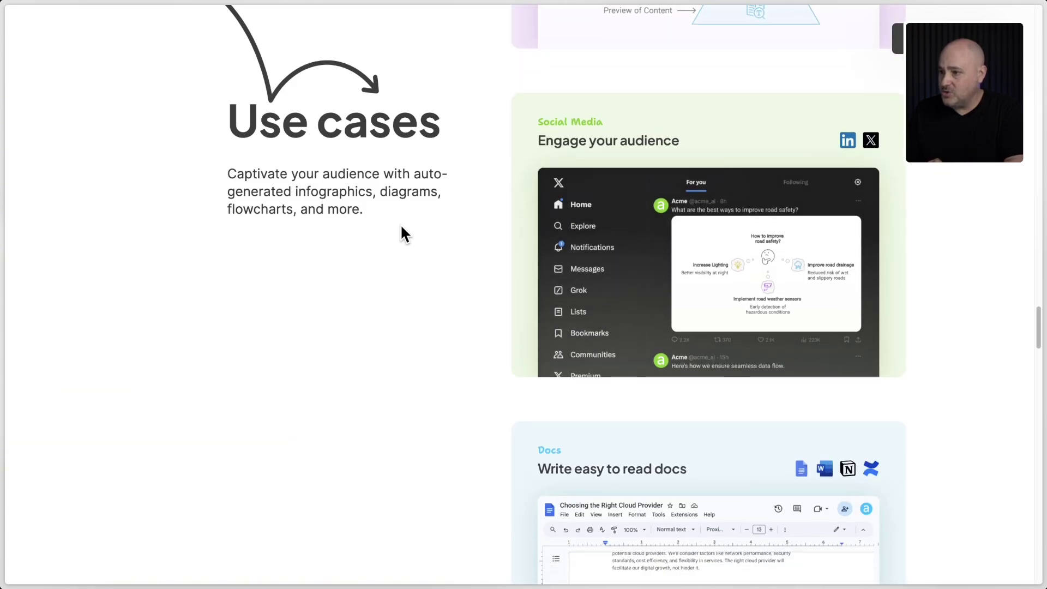
{"action": "scroll", "coordinate": [402, 229], "scroll_direction": "down", "scroll_amount": 5}
{"action": "scroll", "coordinate": [402, 229], "scroll_direction": "down", "scroll_amount": 5}
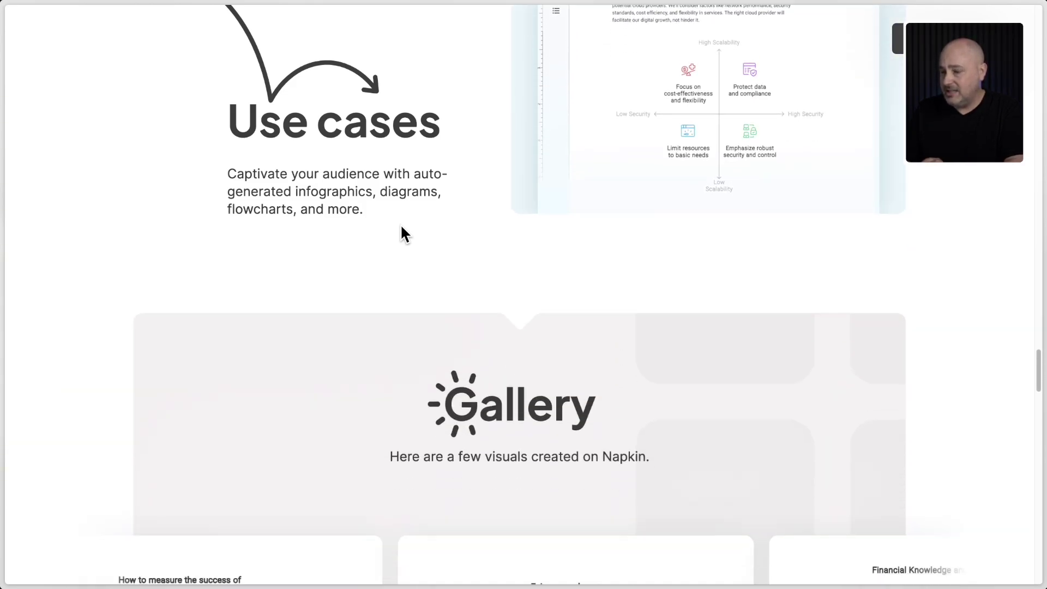
{"action": "scroll", "coordinate": [402, 233], "scroll_direction": "down", "scroll_amount": 2}
{"action": "scroll", "coordinate": [407, 249], "scroll_direction": "down", "scroll_amount": 4}
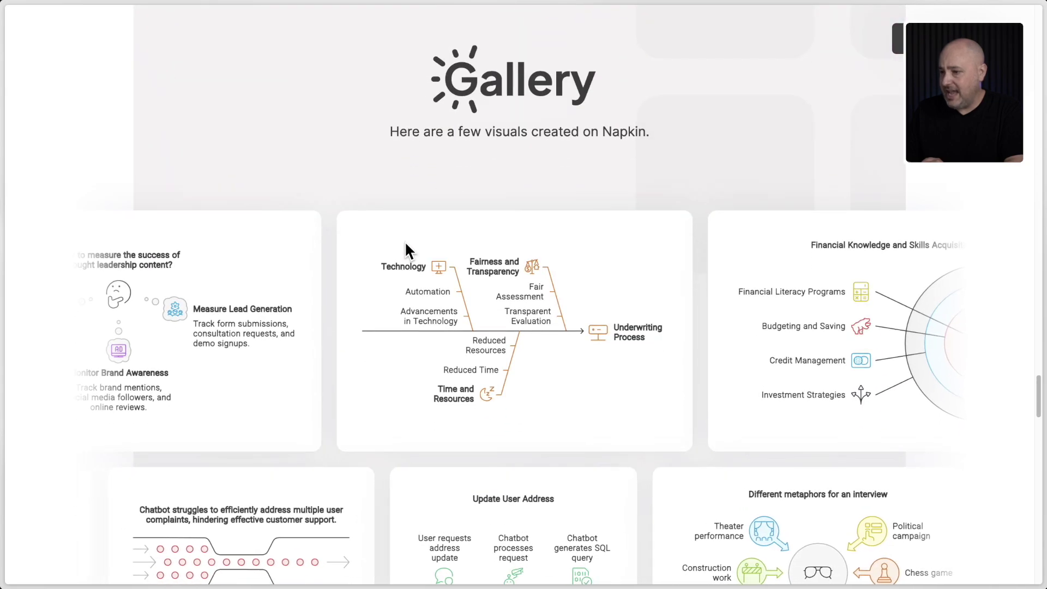
{"action": "scroll", "coordinate": [405, 241], "scroll_direction": "up", "scroll_amount": 20}
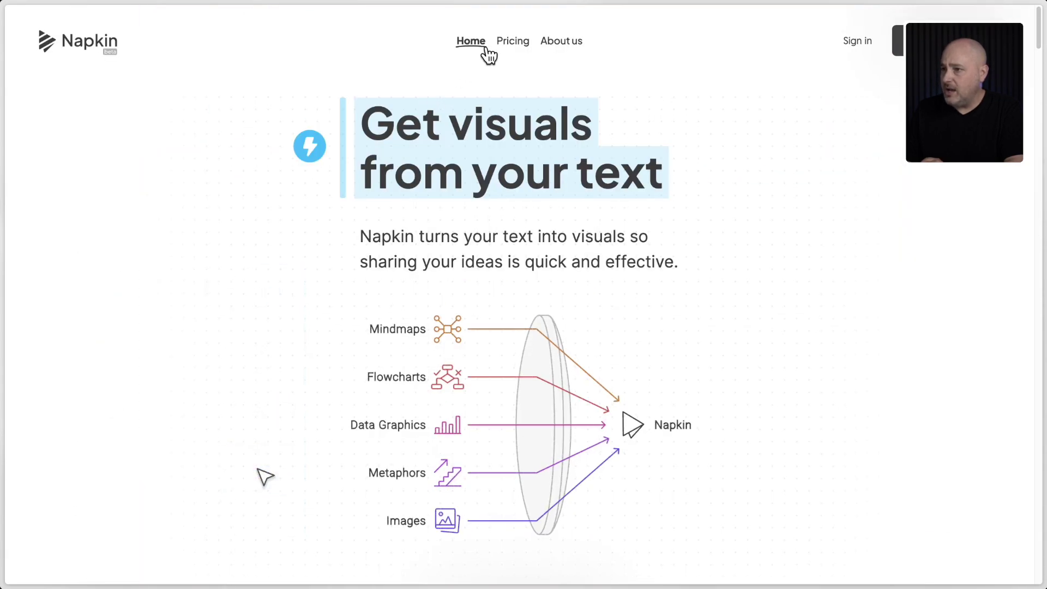
{"action": "left_click", "coordinate": [507, 44]}
{"action": "scroll", "coordinate": [277, 130], "scroll_direction": "down", "scroll_amount": 4}
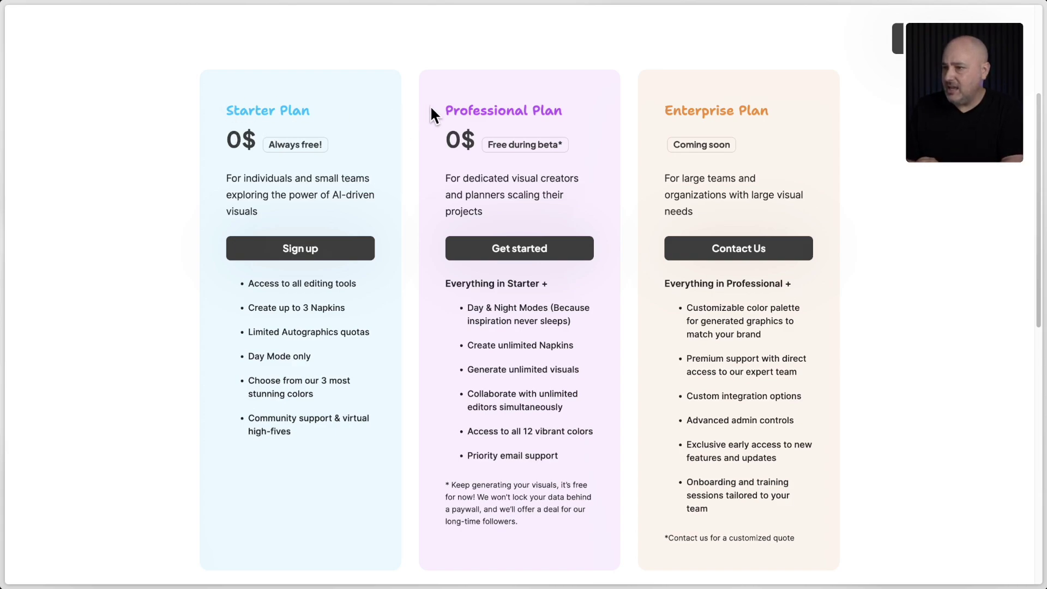
{"action": "left_click_drag", "start_coordinate": [430, 109], "coordinate": [506, 299]}
{"action": "left_click", "coordinate": [435, 373]}
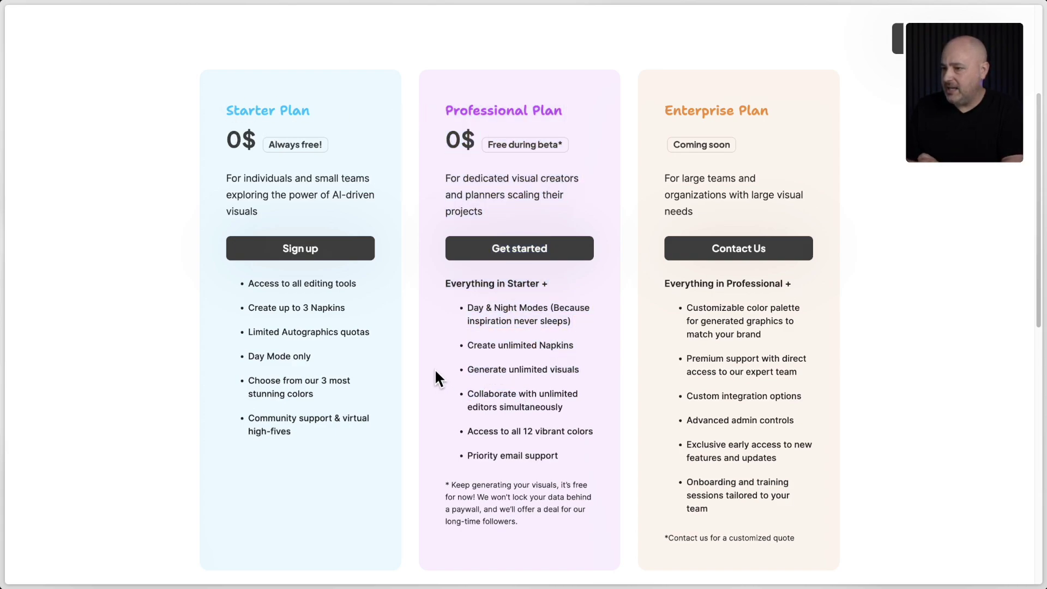
{"action": "scroll", "coordinate": [415, 323], "scroll_direction": "up", "scroll_amount": 1}
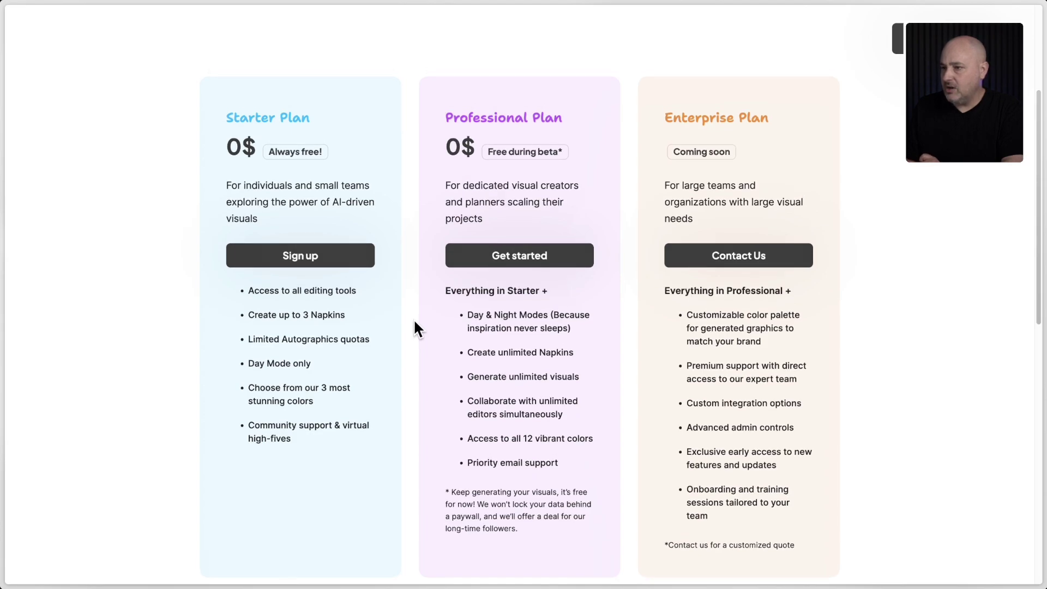